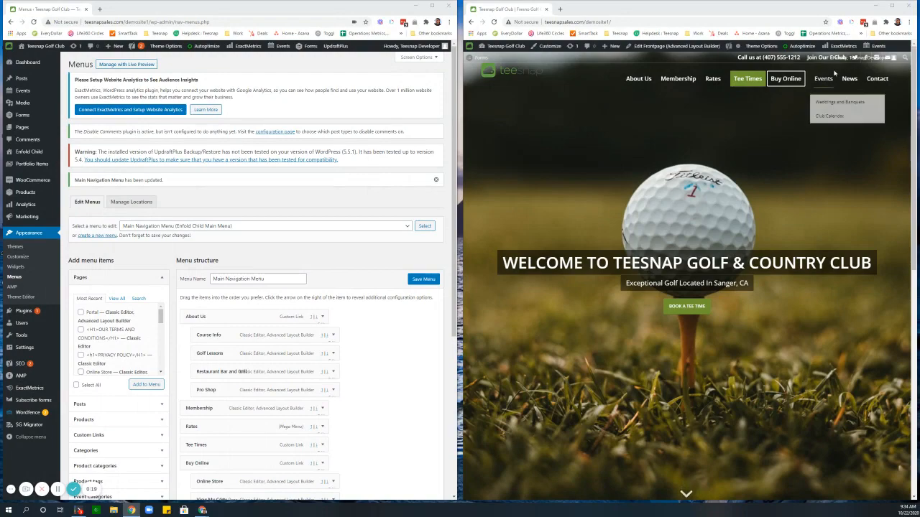
Step: Open the public site's Club Calendar in a full-size window and view its events by month
click(892, 6)
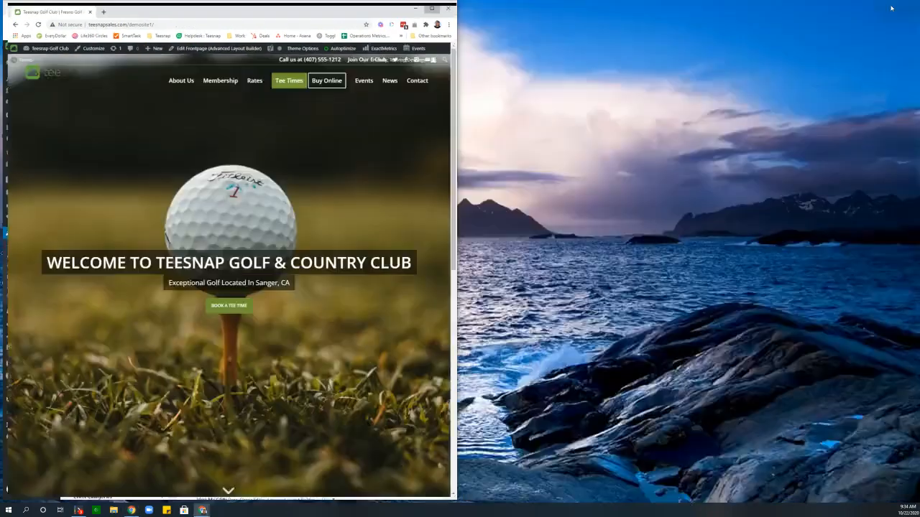
mouse_move(607, 77)
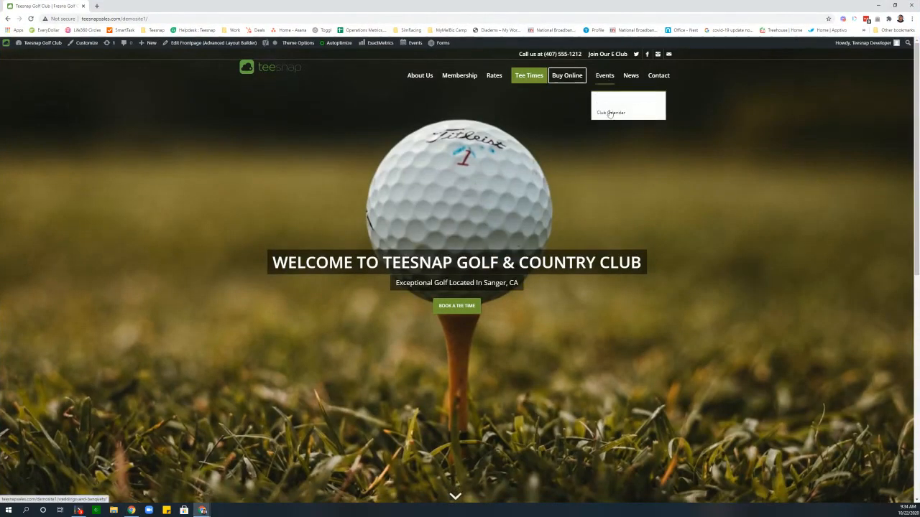
click(609, 115)
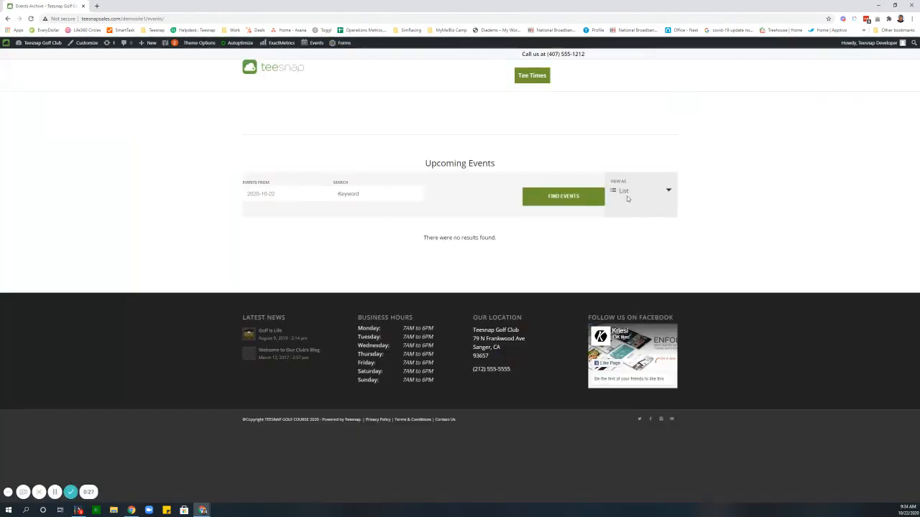
click(627, 199)
click(626, 216)
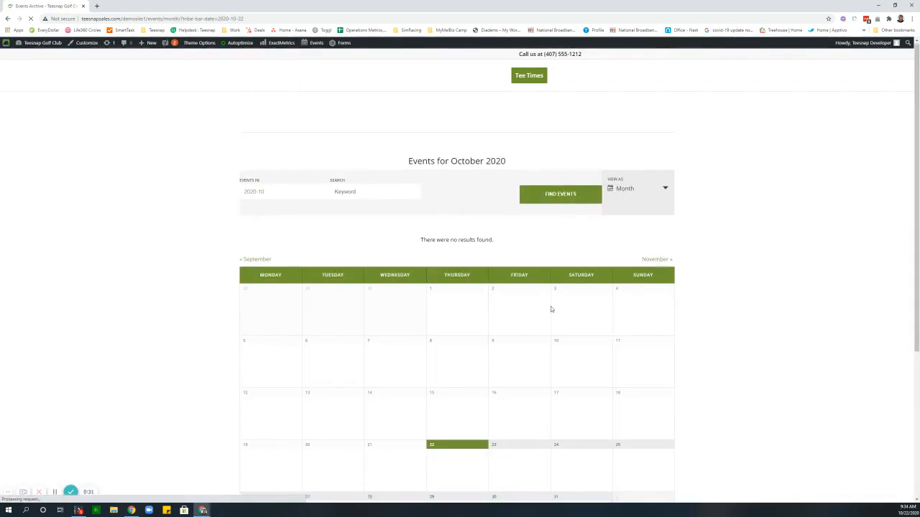
scroll(550, 308, down, 2)
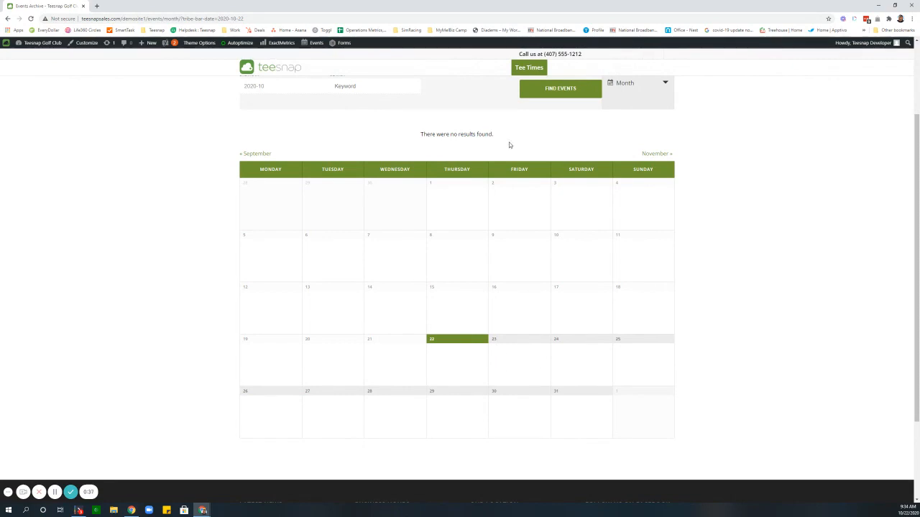
click(894, 6)
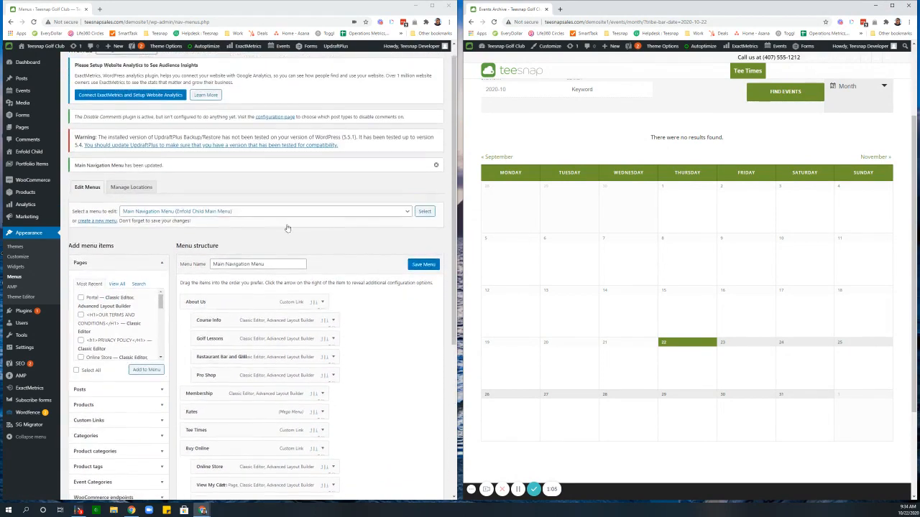
Step: Start a new calendar event from the Events section of the WordPress dashboard
click(63, 71)
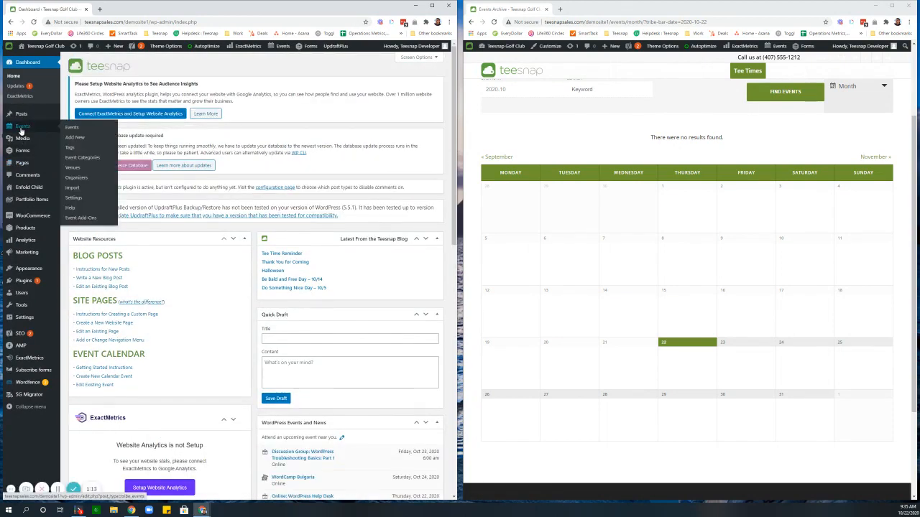
click(21, 131)
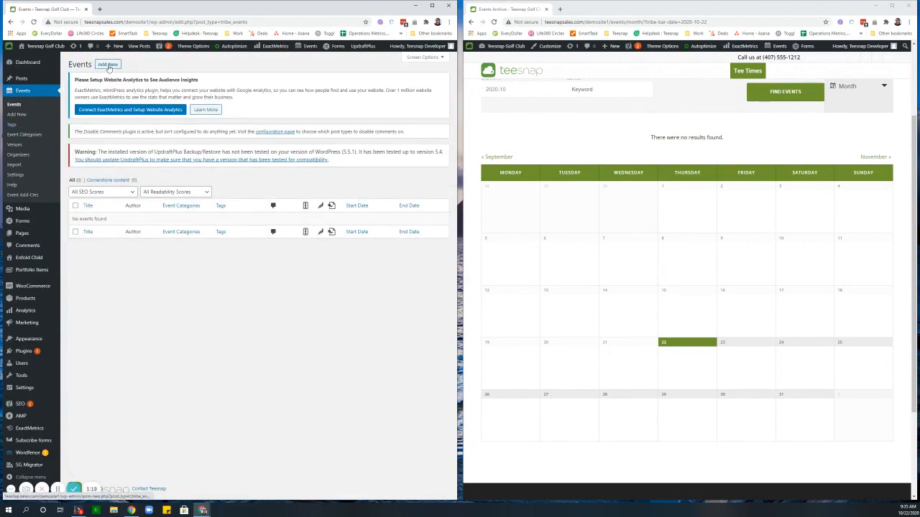
click(108, 64)
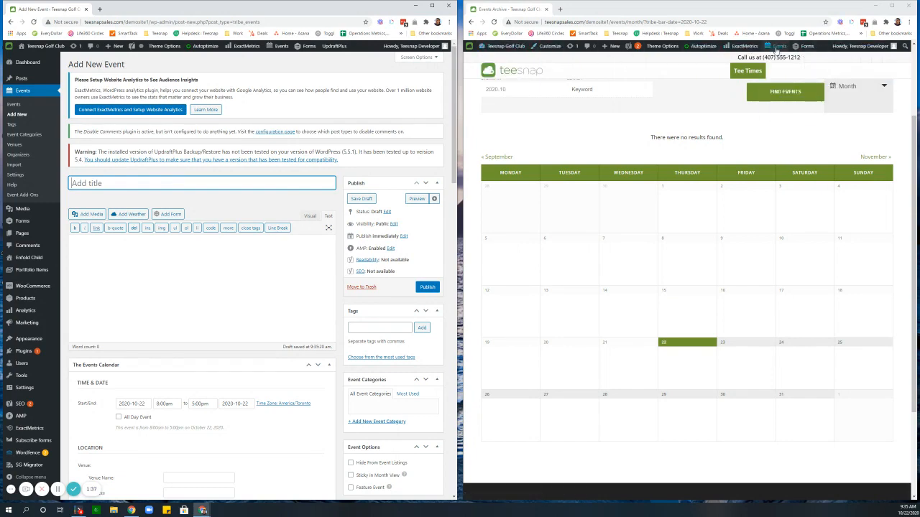
Step: Open the add-event form from the public site's Events shortcut, and return that window to the homepage
mouse_move(781, 50)
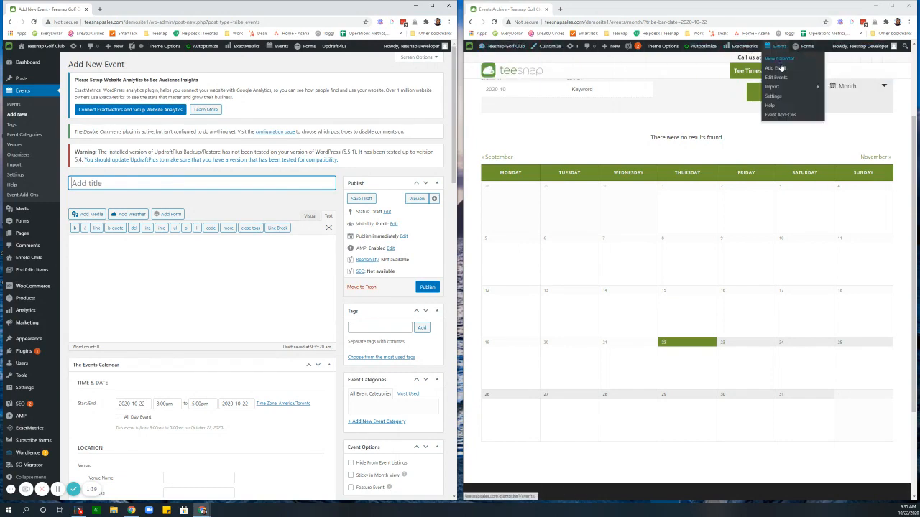
click(780, 71)
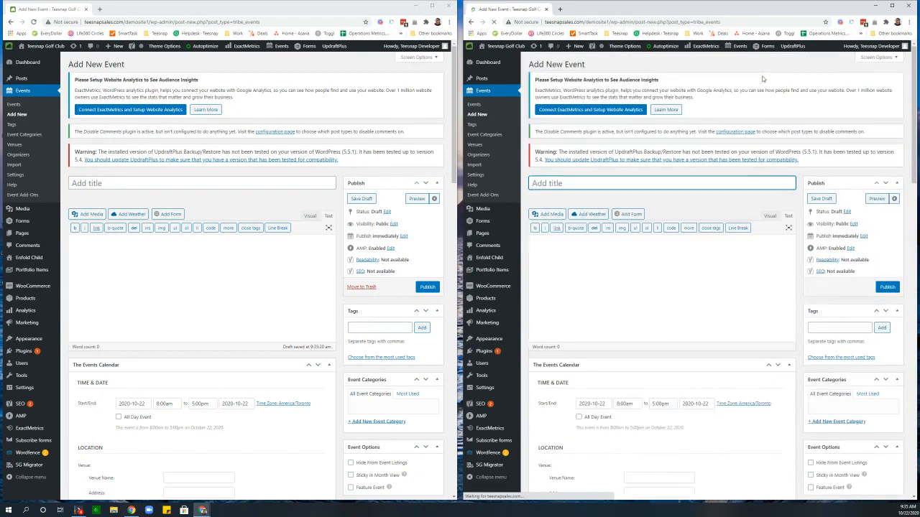
click(511, 48)
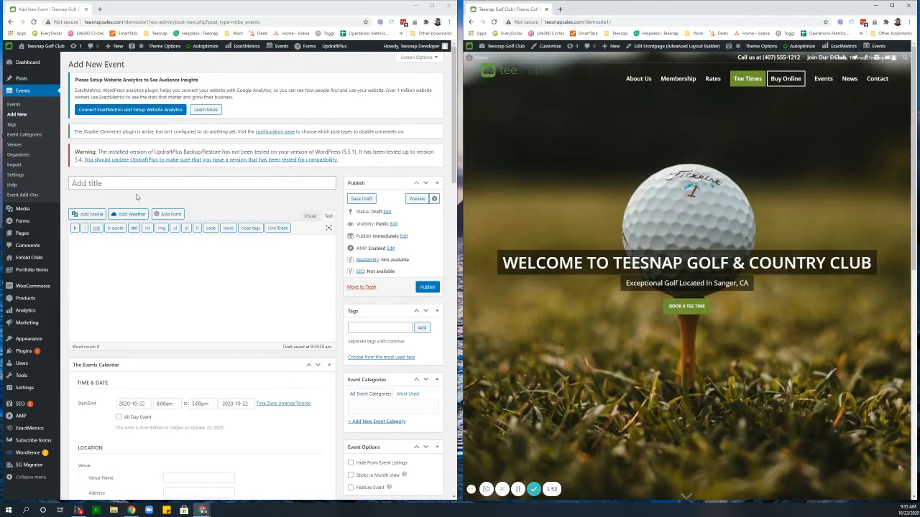
Step: Enlarge the window with the new-event form and enter "Event Title" as the event's title
click(433, 6)
click(432, 6)
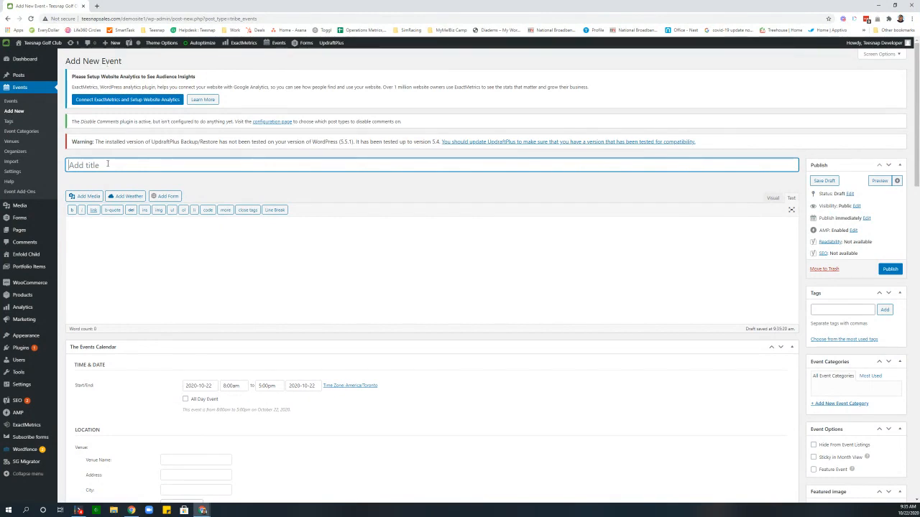
text(Event)
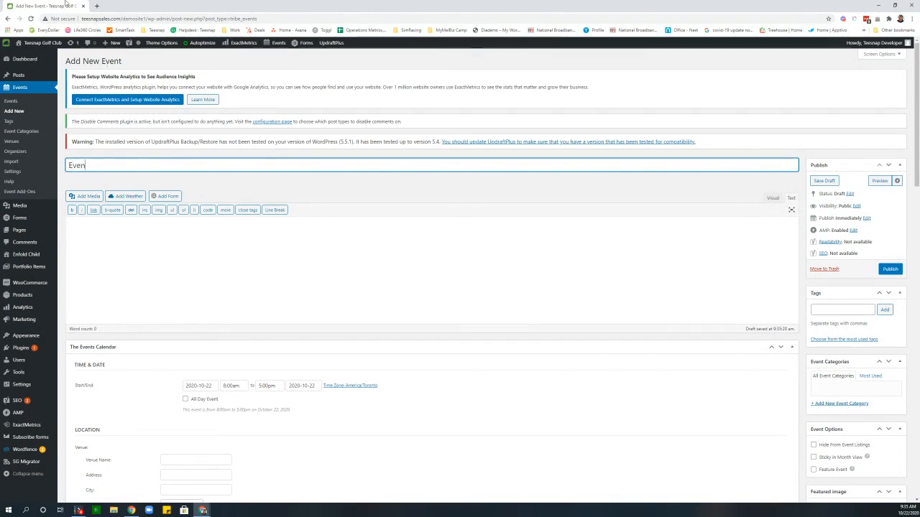
text( Title)
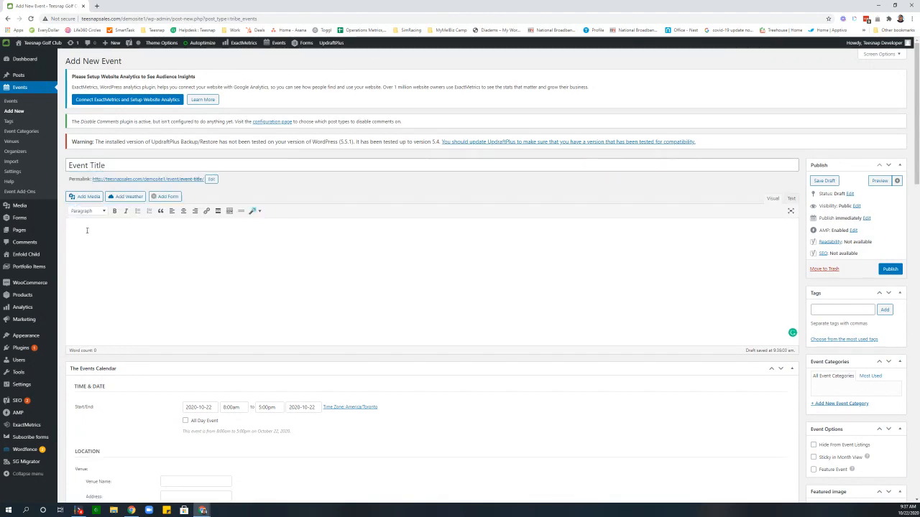
Step: Enter "This is a Desc." as the event's description
click(103, 234)
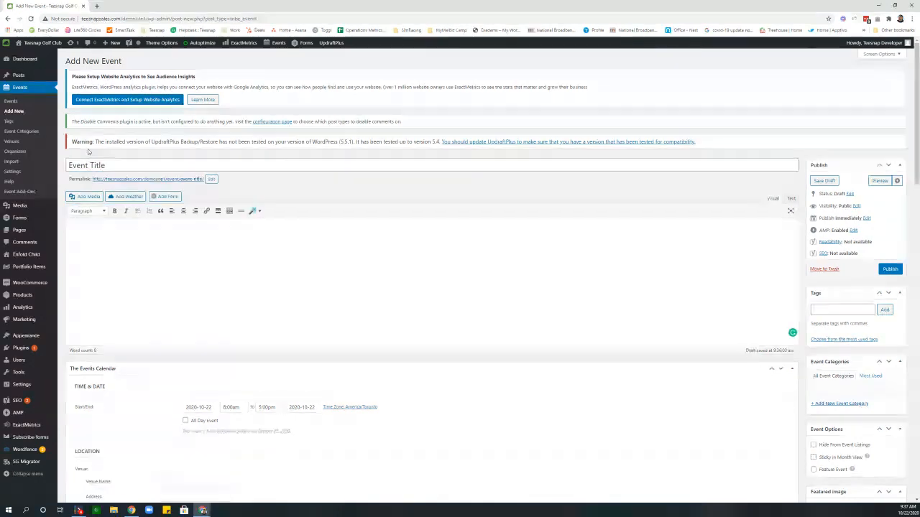
text(This is a)
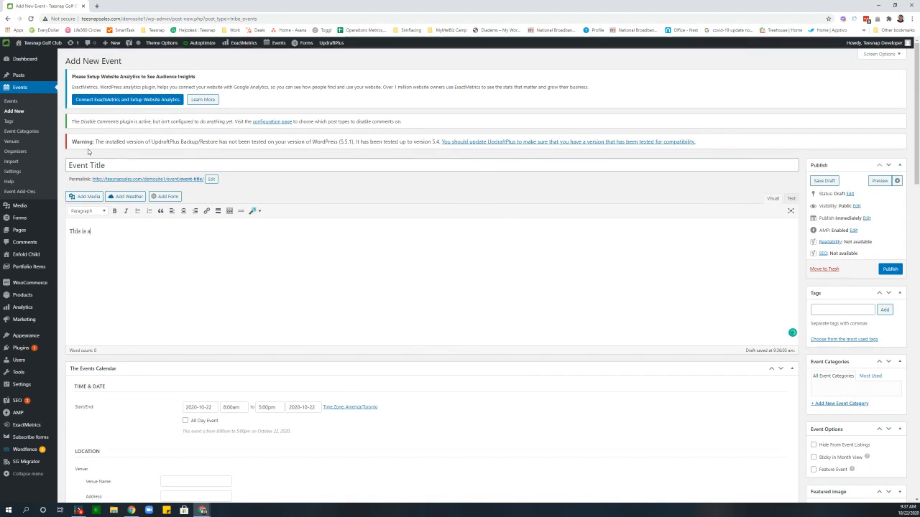
text( Desc)
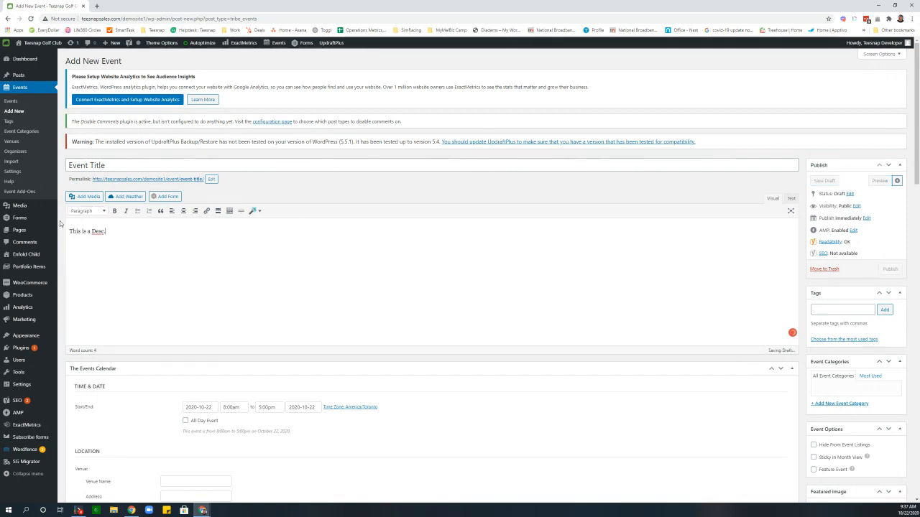
Step: Center the description text and format it as Heading 3
drag(119, 235, 60, 234)
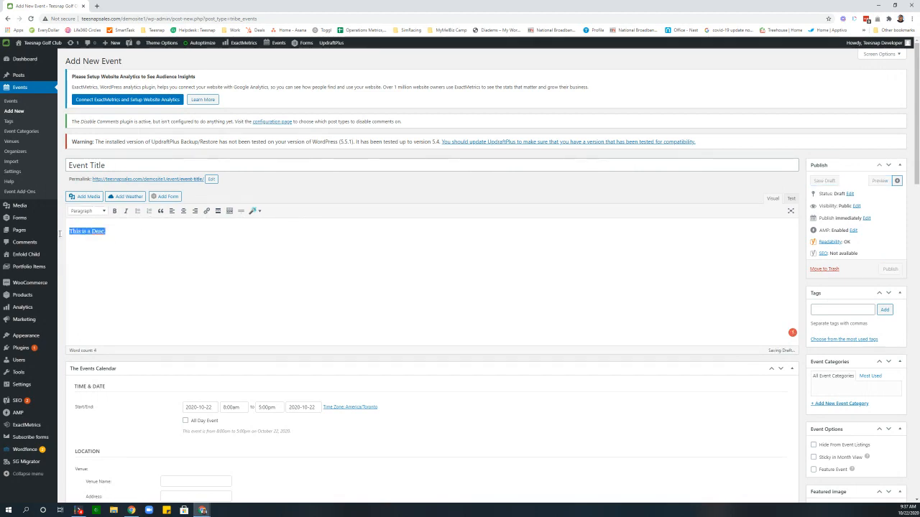
click(184, 210)
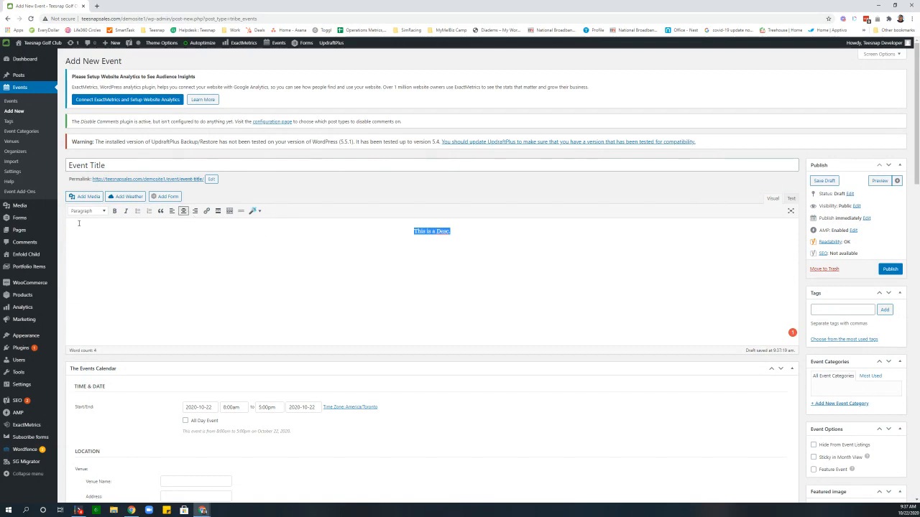
click(105, 211)
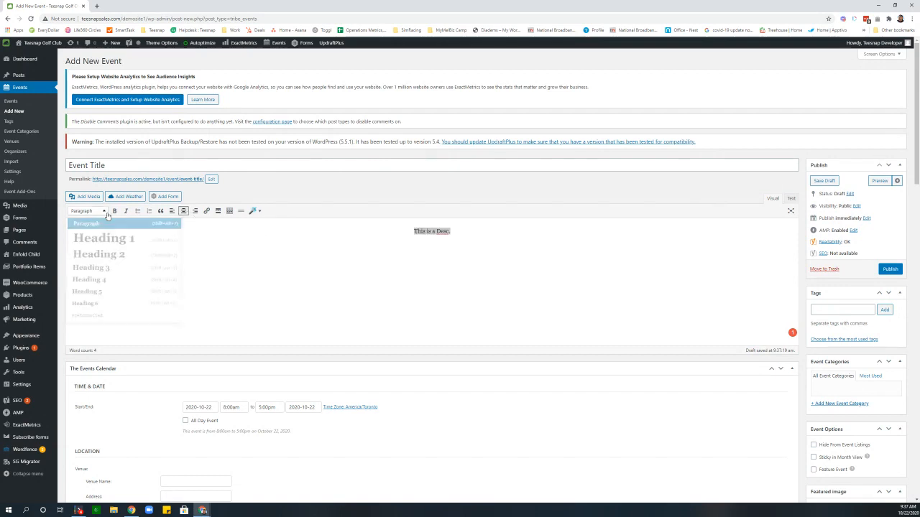
click(98, 269)
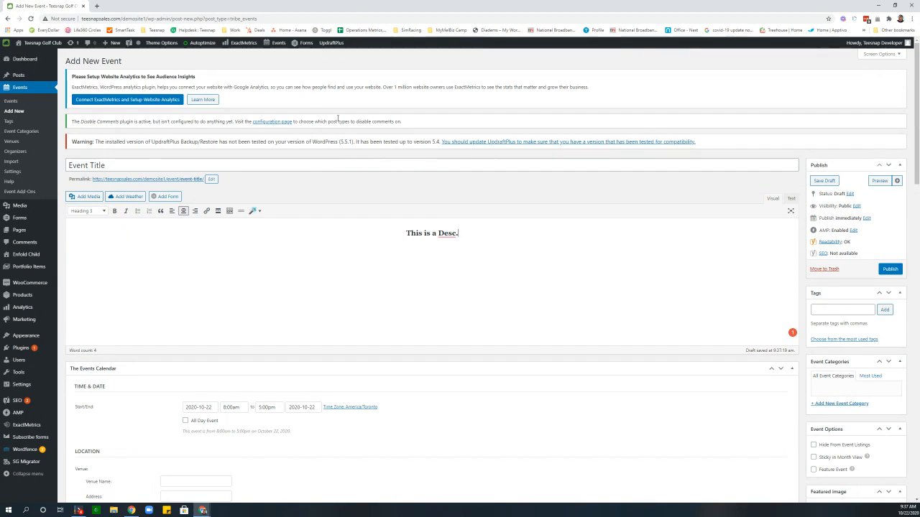
Step: Insert the sunset bottle-toast image from the media library below the description and enlarge it by about a quarter
key(Return)
click(84, 199)
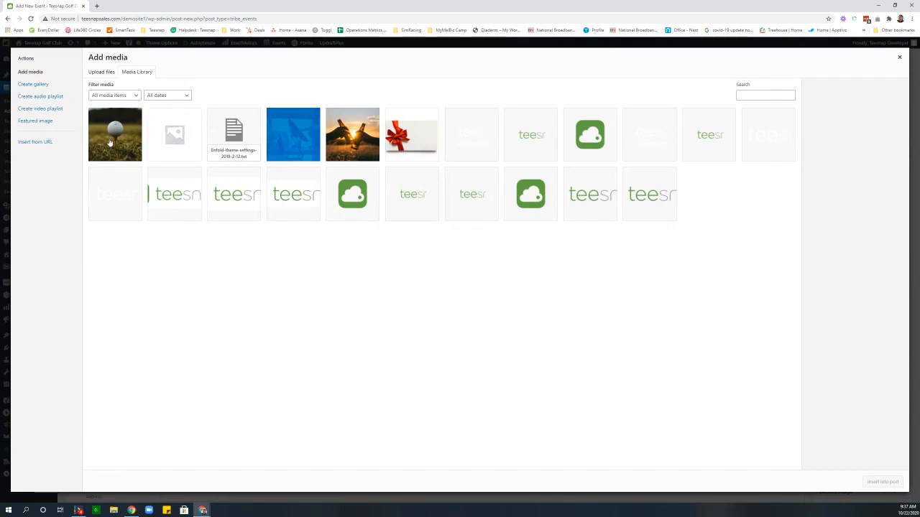
click(369, 147)
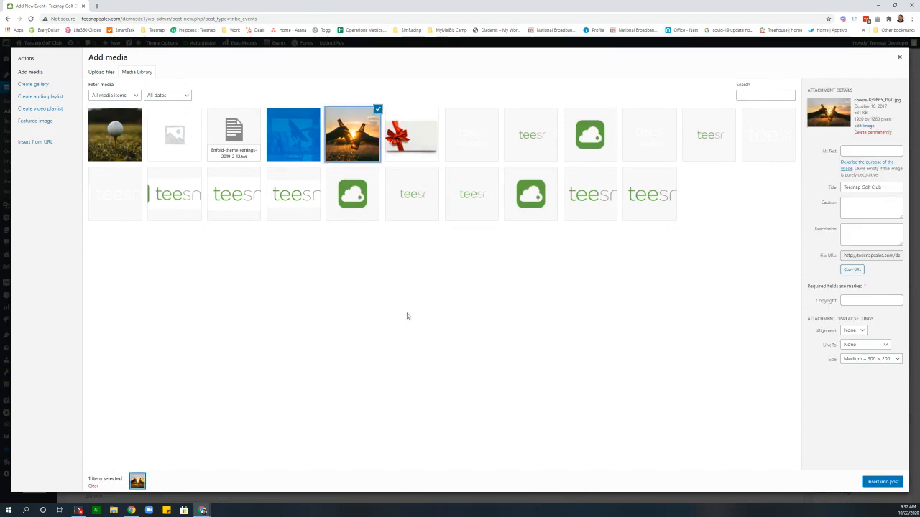
click(877, 482)
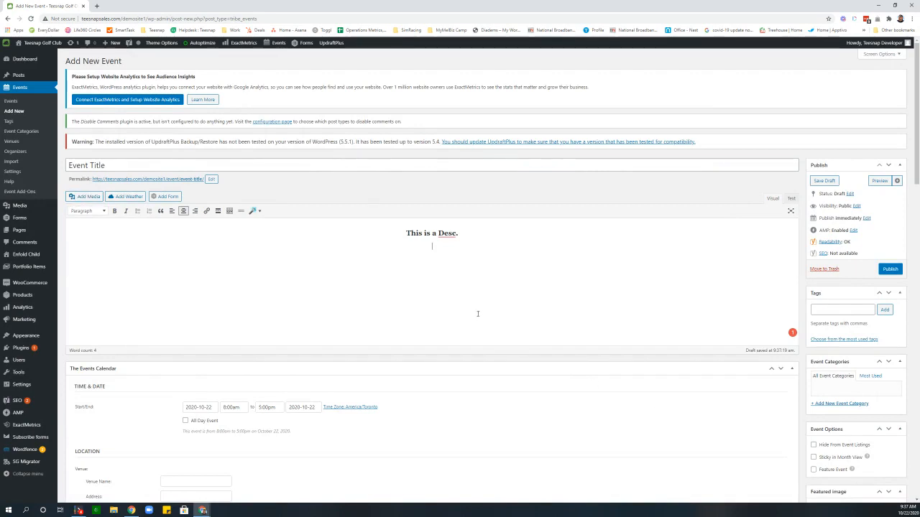
click(462, 293)
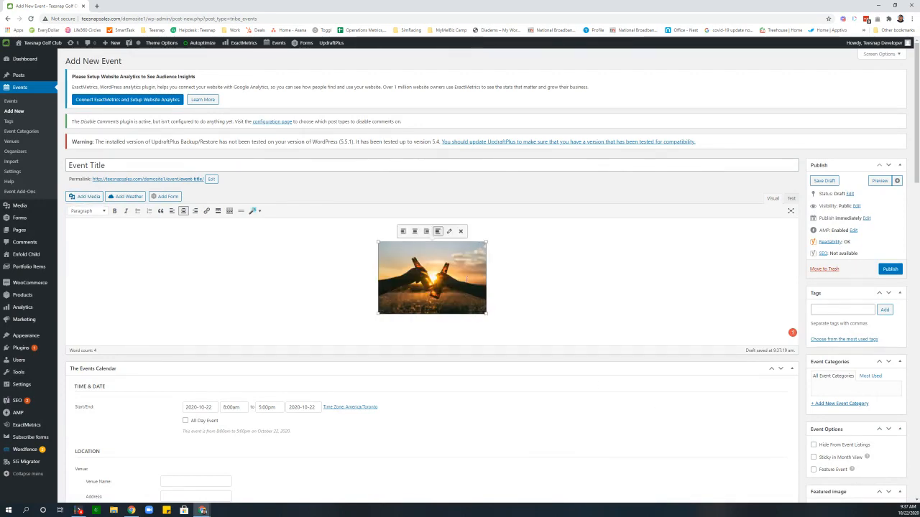
drag(485, 313, 515, 332)
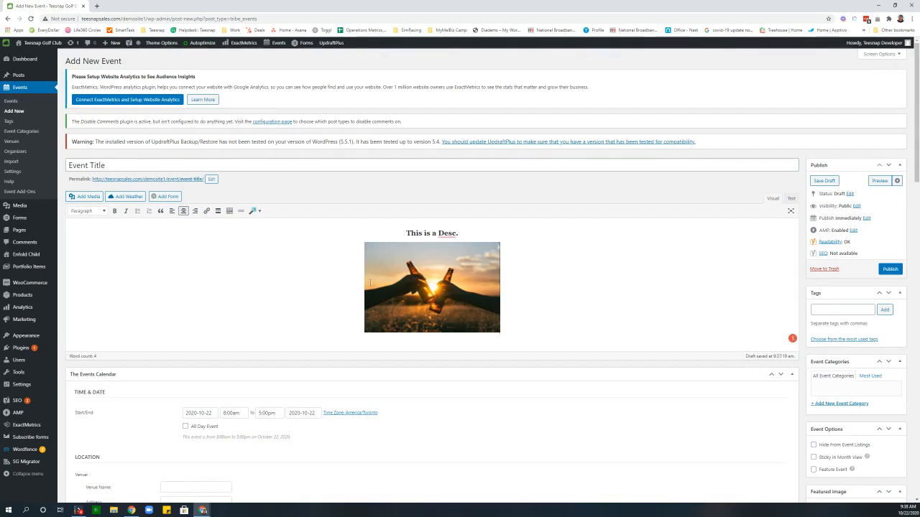
Step: Make the event an all-day event on 2020-10-23
scroll(337, 285, down, 2)
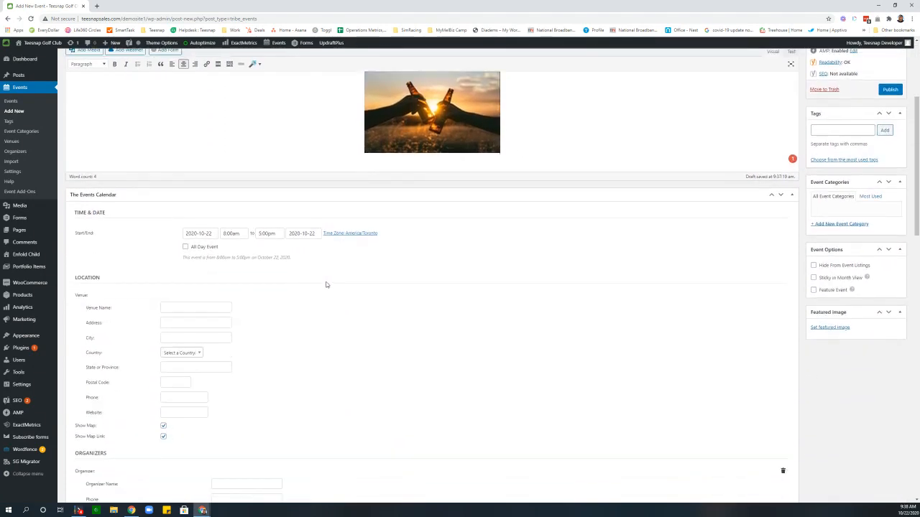
scroll(320, 284, down, 2)
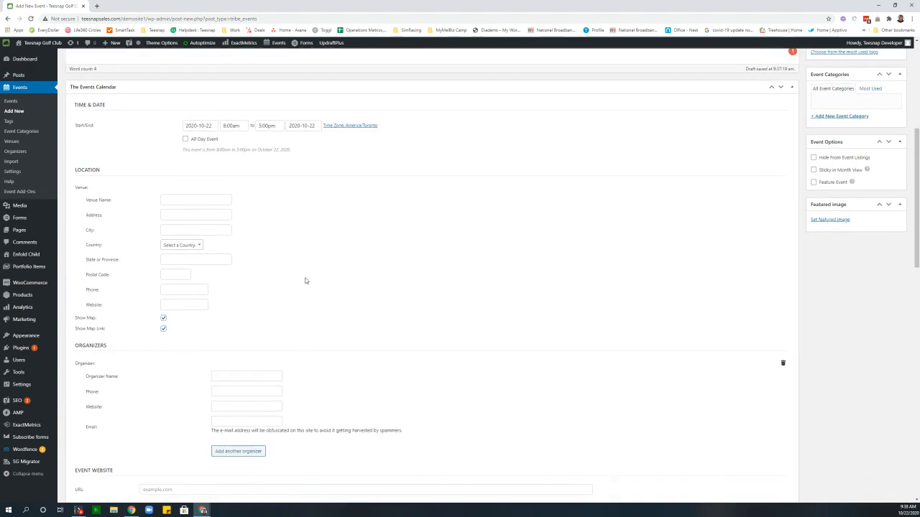
scroll(309, 282, down, 2)
scroll(304, 281, up, 2)
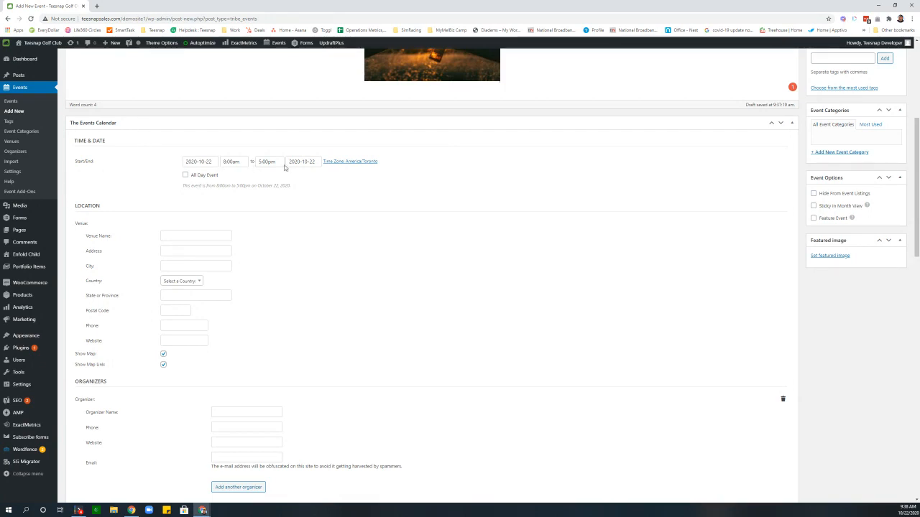
click(184, 176)
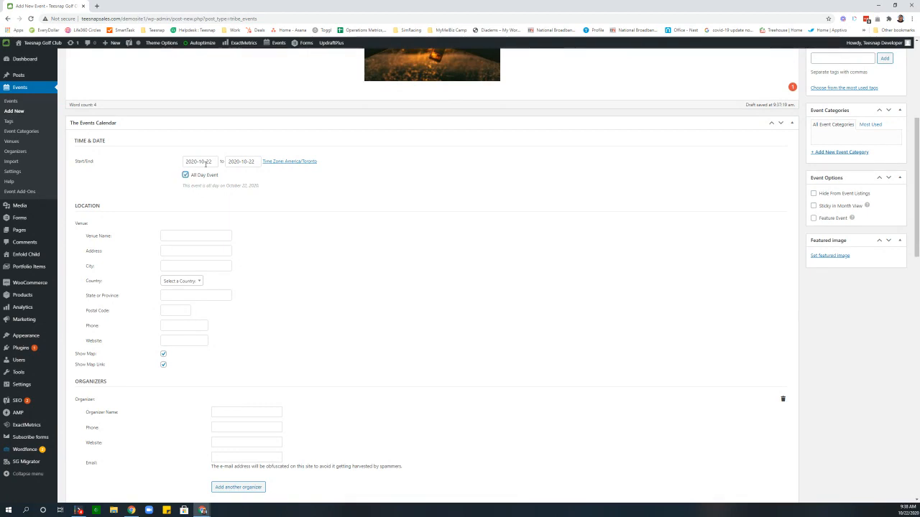
click(206, 162)
click(264, 252)
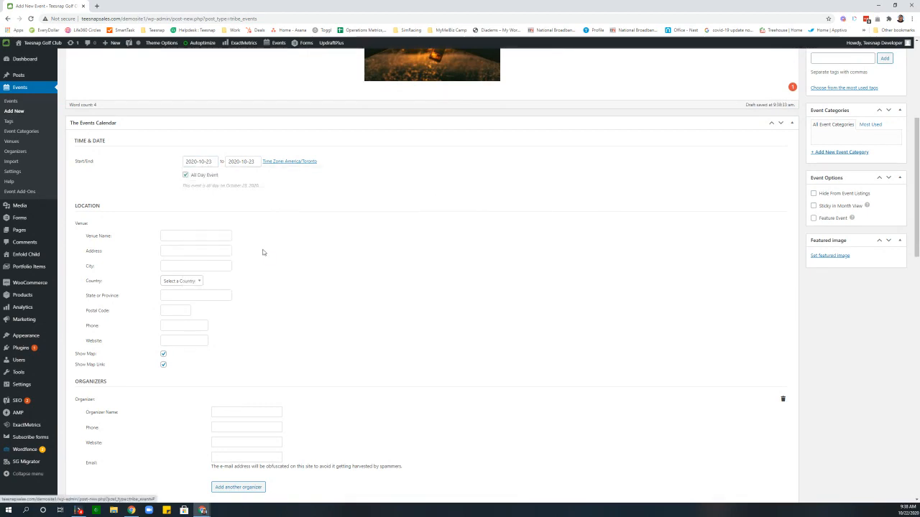
Step: Review the event form's location, organizer, website and cost fields
scroll(181, 180, down, 2)
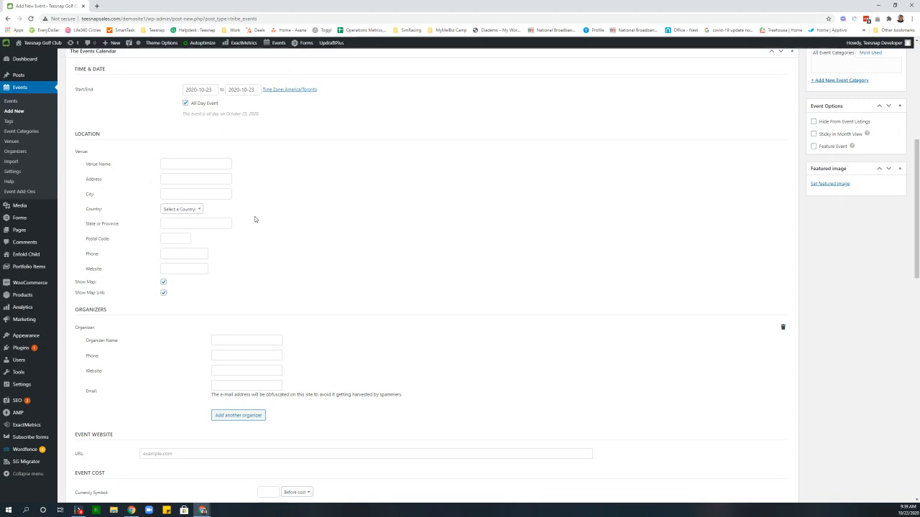
scroll(201, 250, down, 2)
scroll(215, 233, up, 2)
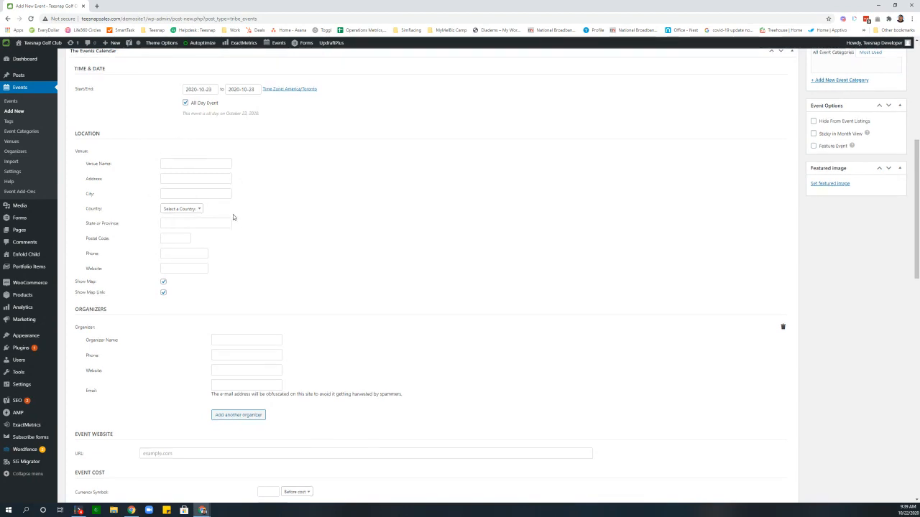
scroll(216, 199, down, 1)
scroll(216, 199, down, 2)
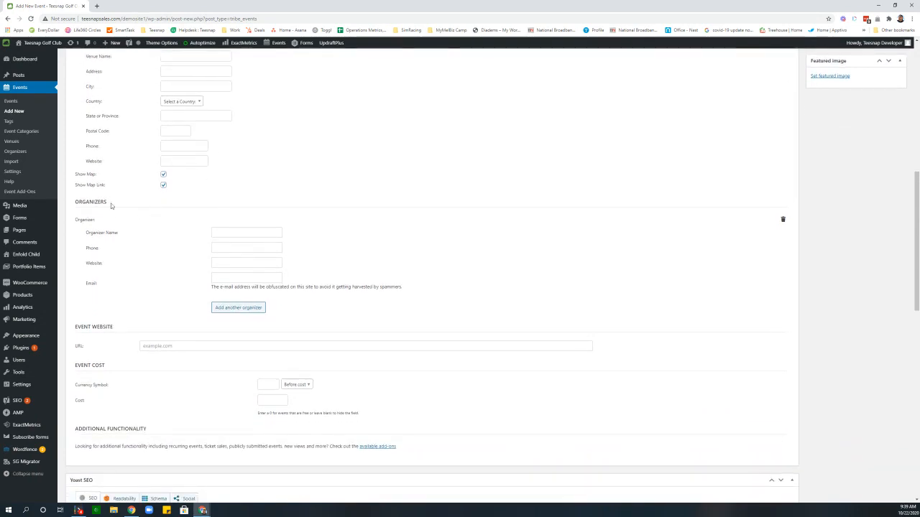
Step: Fill in the event organizer's name, phone number and email address
click(163, 184)
scroll(258, 218, down, 1)
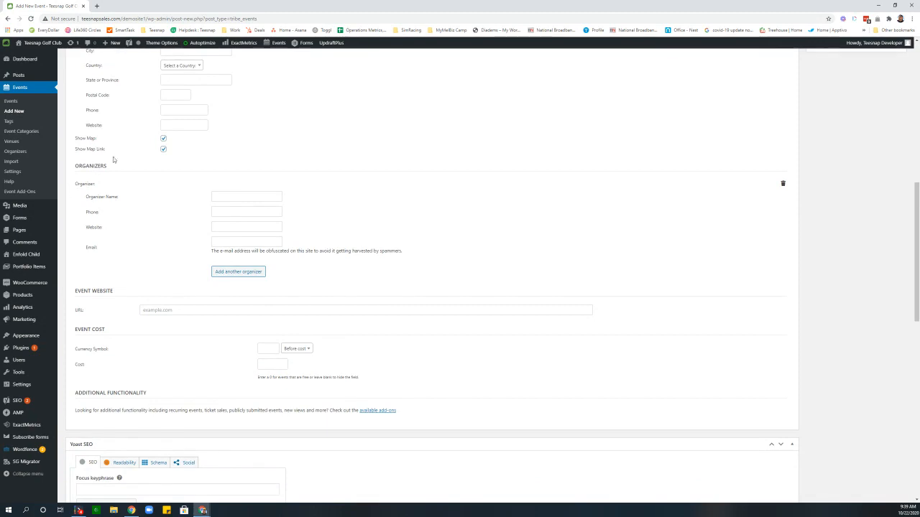
scroll(89, 177, down, 1)
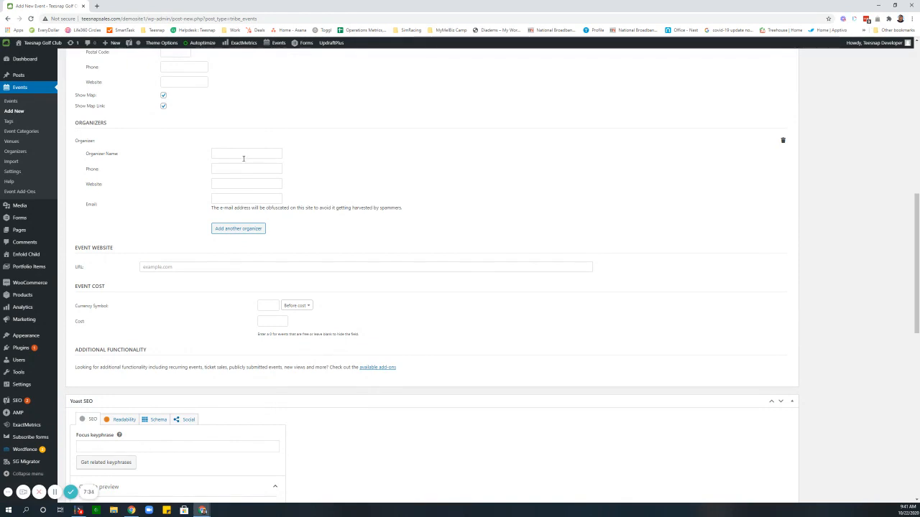
scroll(244, 158, down, 1)
scroll(240, 160, up, 1)
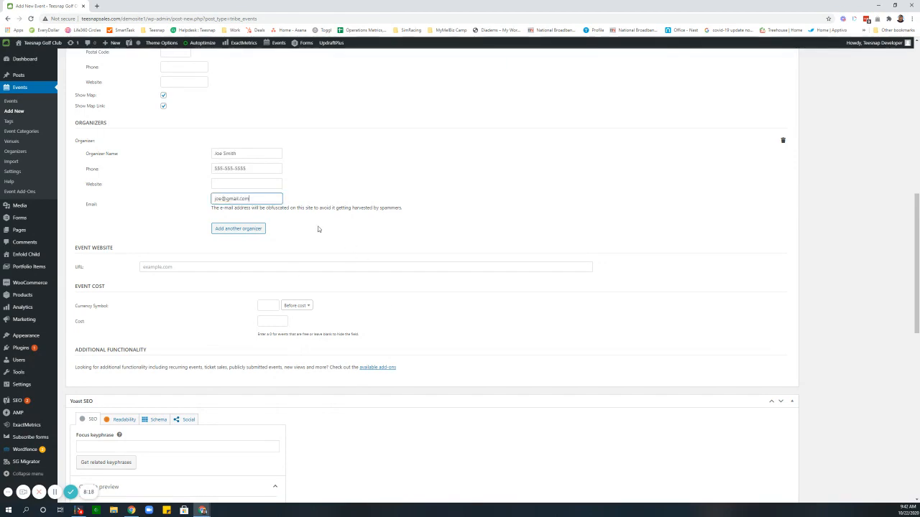
click(313, 227)
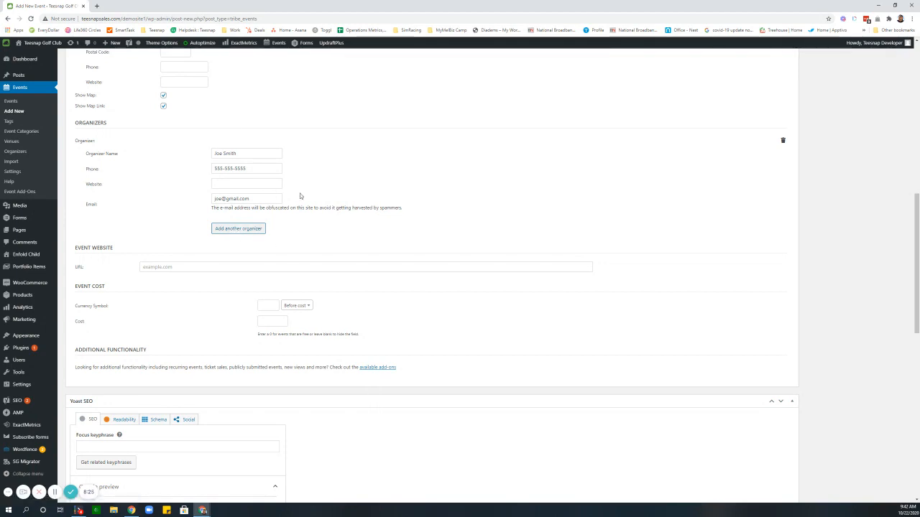
Step: Set the event cost to 45 with $ as the currency symbol
scroll(300, 194, down, 1)
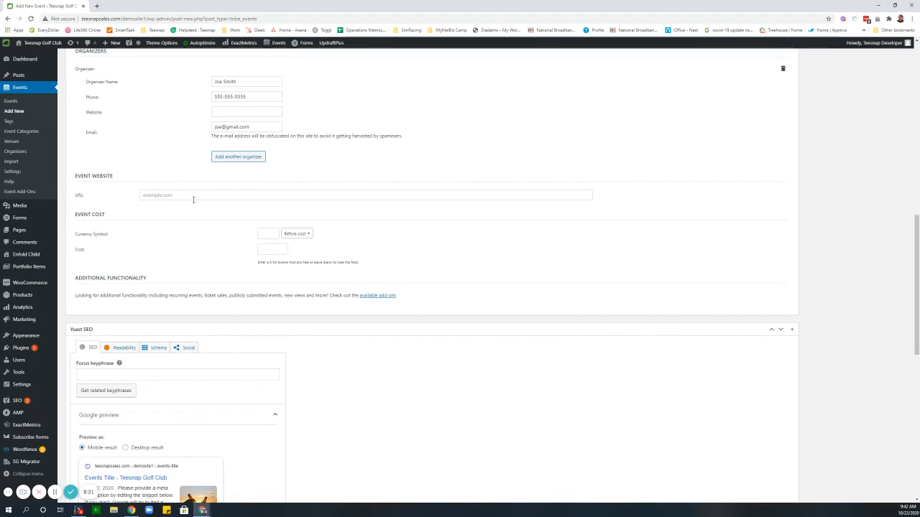
scroll(189, 204, down, 1)
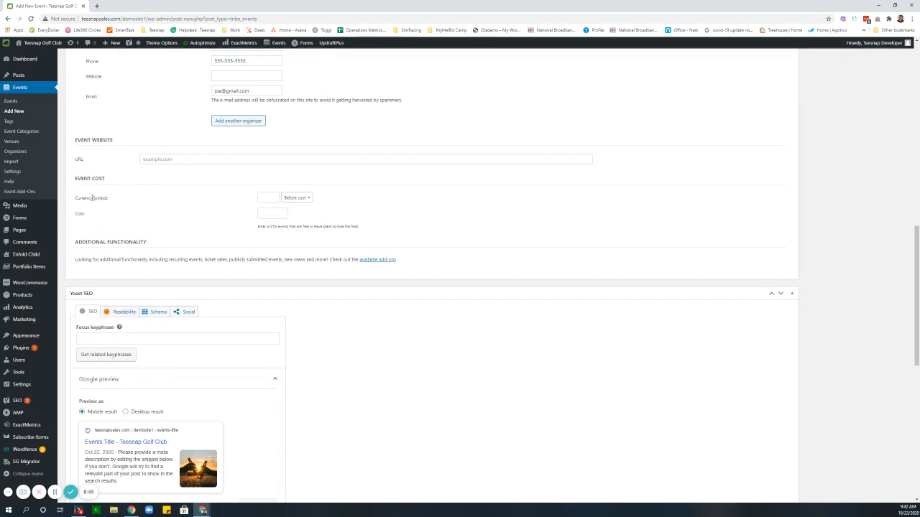
double_click(274, 197)
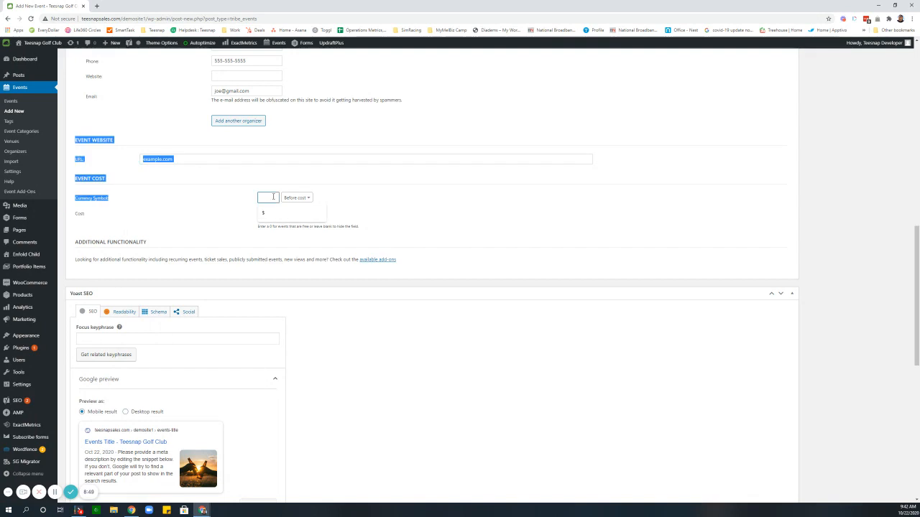
click(267, 212)
click(267, 213)
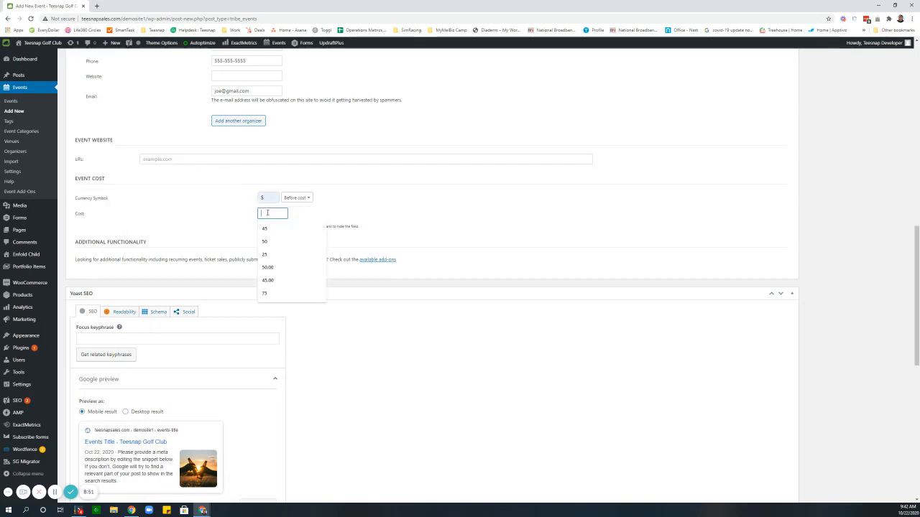
click(265, 229)
scroll(336, 217, down, 1)
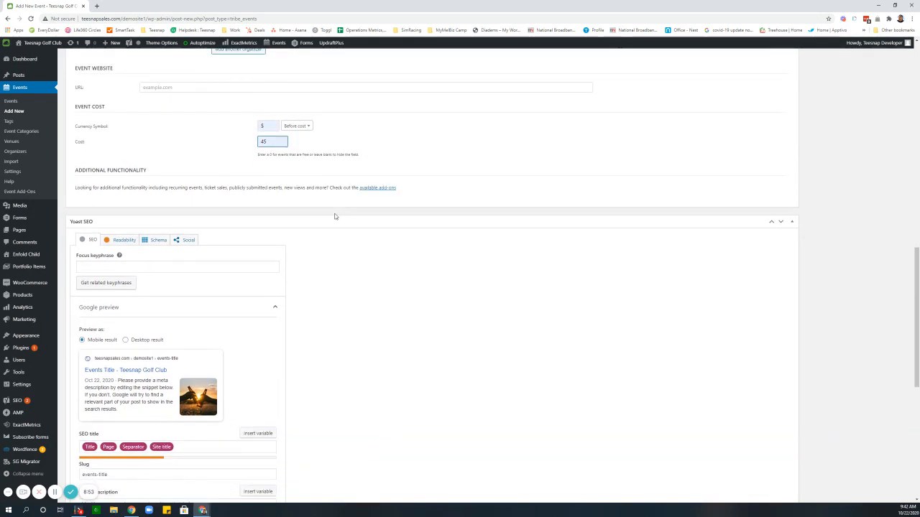
Step: Publish the new event after checking over the completed form
scroll(323, 282, up, 6)
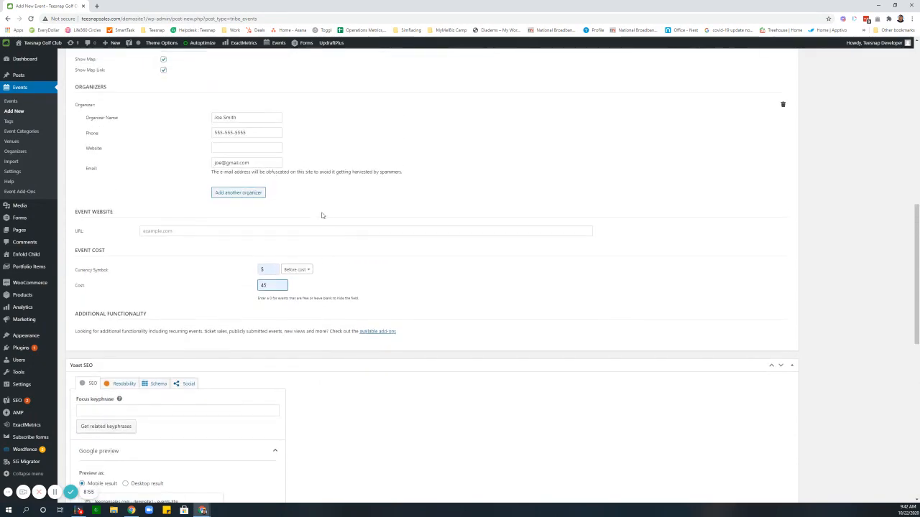
scroll(321, 237, up, 2)
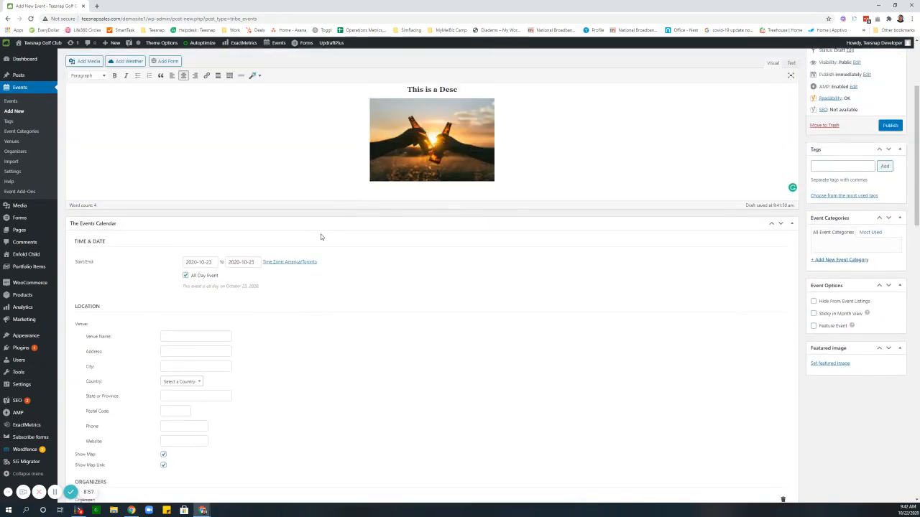
scroll(369, 266, down, 1)
scroll(554, 288, up, 3)
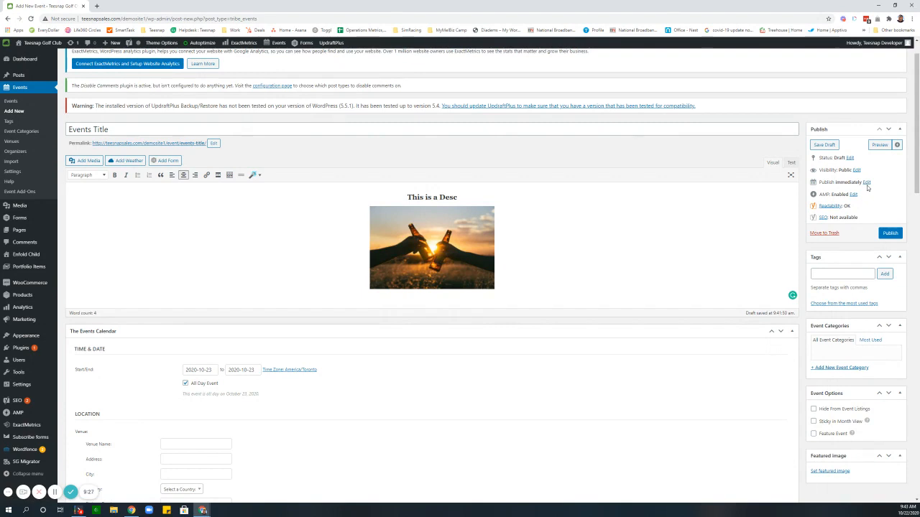
click(891, 235)
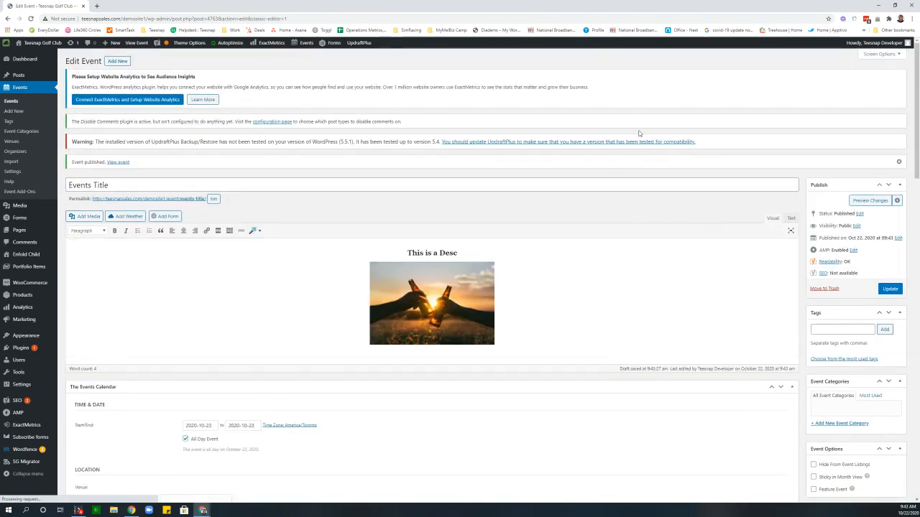
Step: Reload the club's public homepage, open its Club Calendar and show the events by month
click(896, 6)
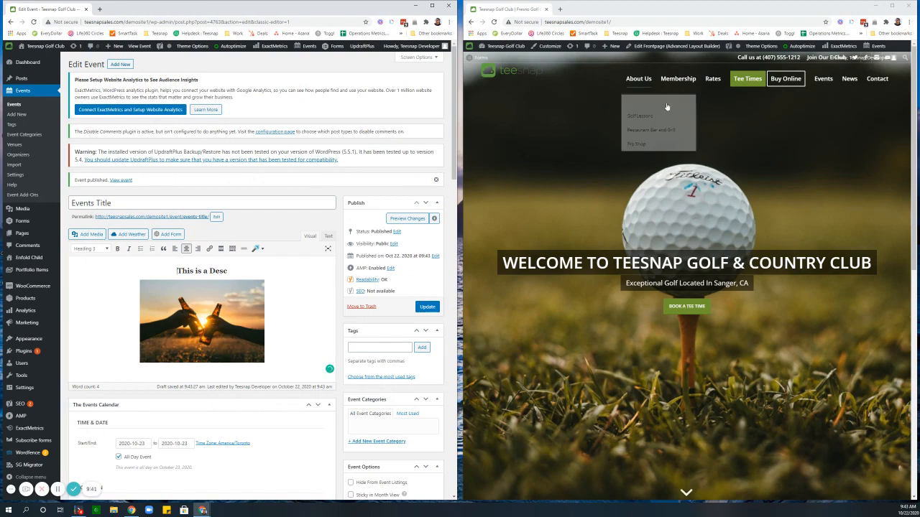
click(494, 22)
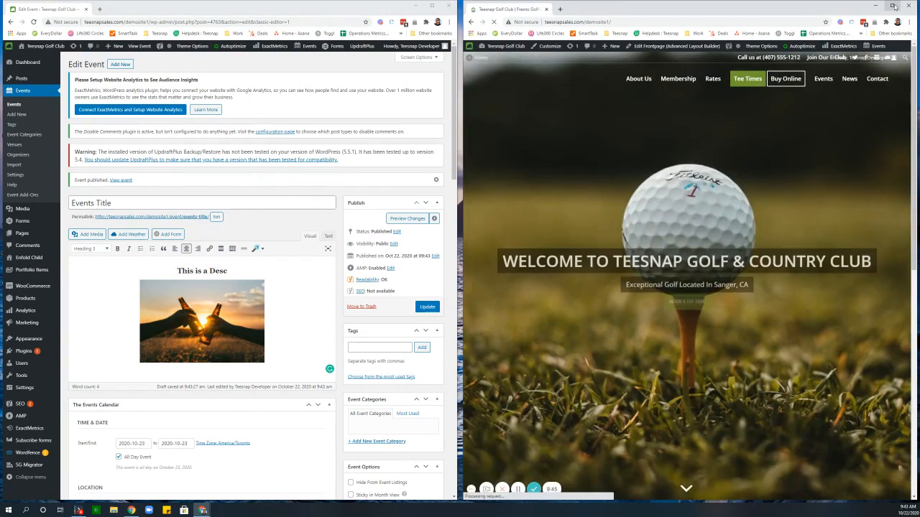
click(892, 6)
mouse_move(605, 76)
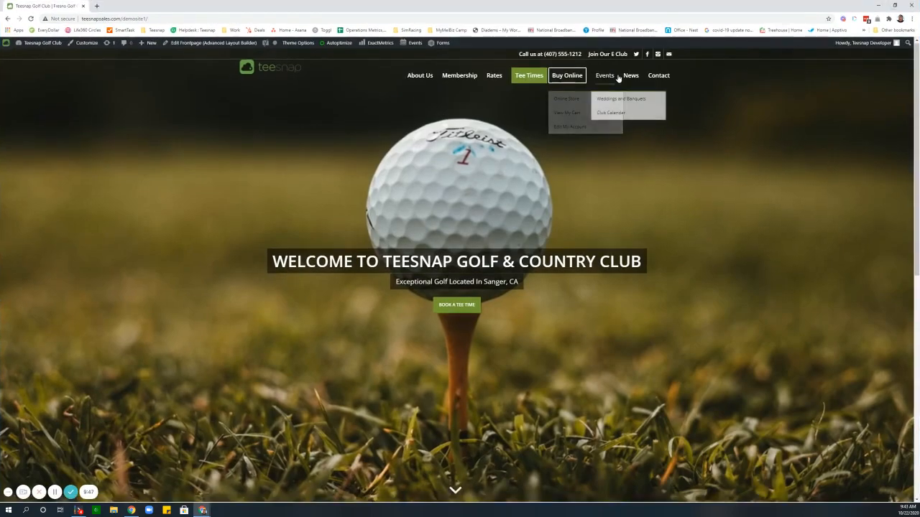
click(608, 117)
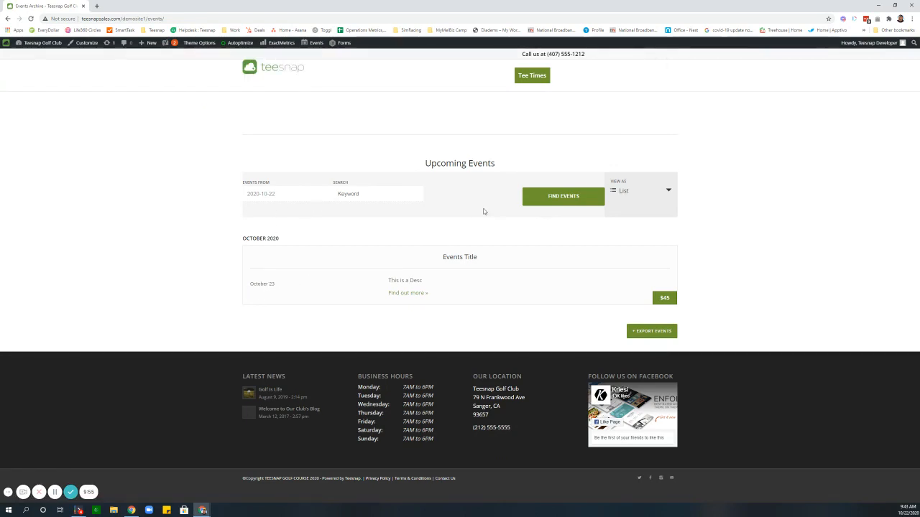
click(628, 194)
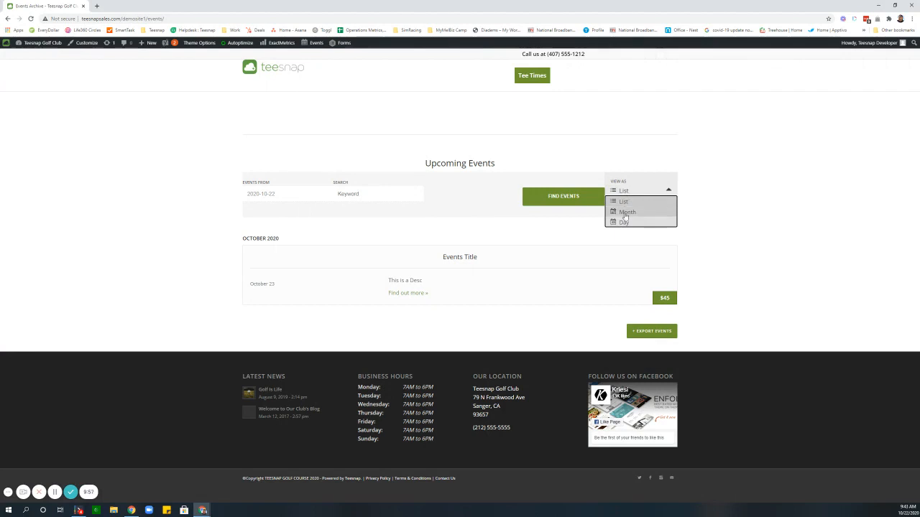
click(625, 213)
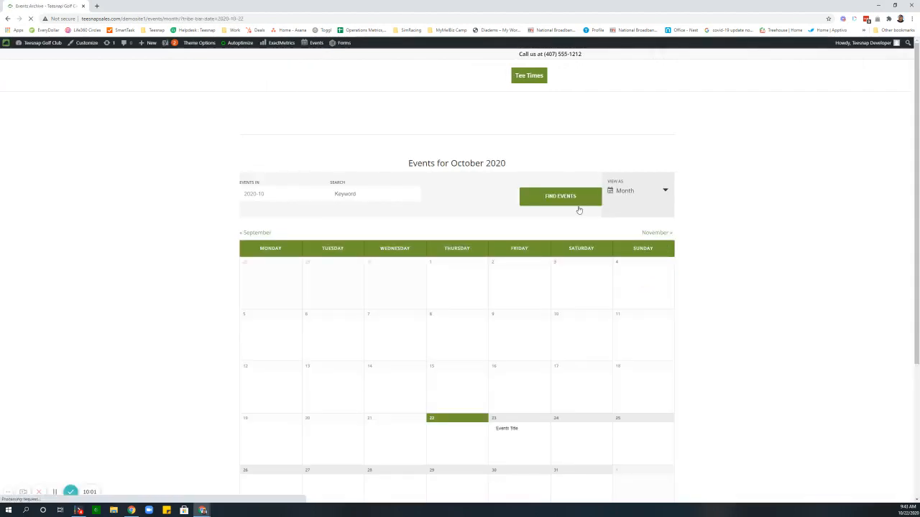
Step: Open the October 23 event from the month calendar and review its public page, including the cost
mouse_move(506, 431)
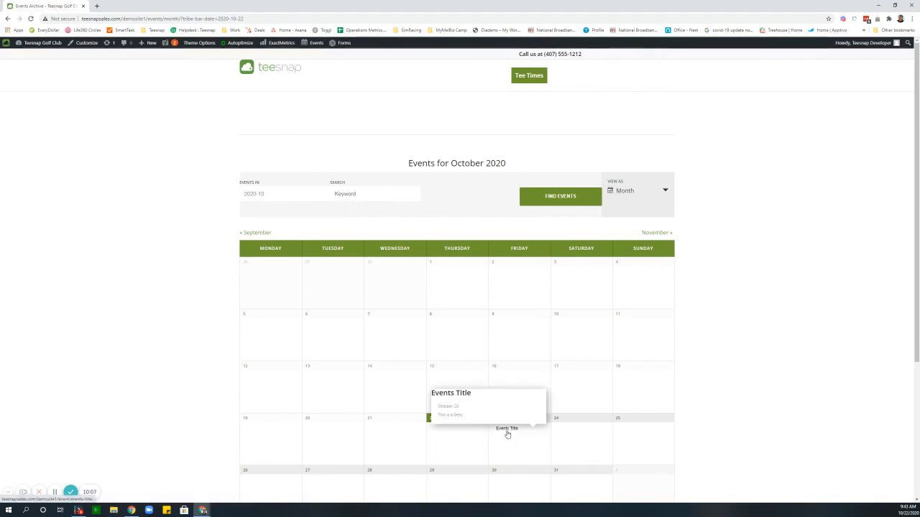
click(506, 431)
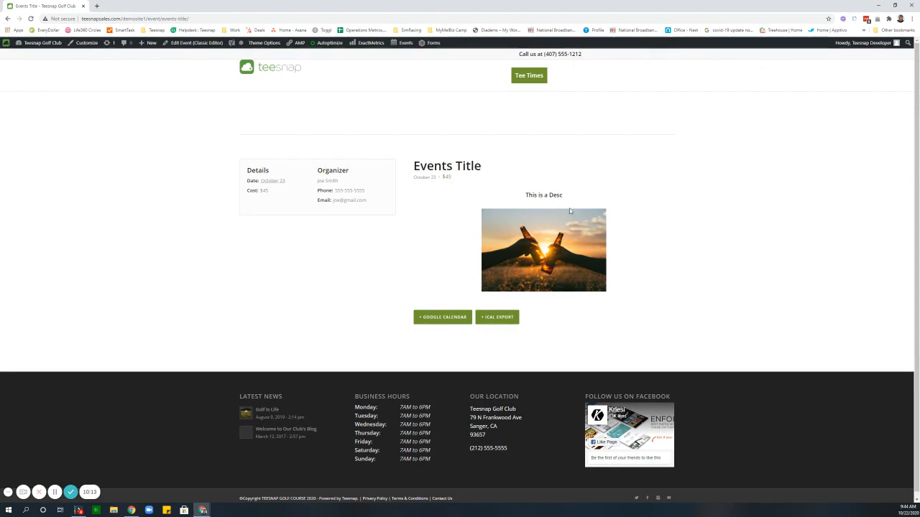
drag(452, 182, 442, 181)
click(431, 195)
Step: Change the published event's status to Draft in its editor and update the event
click(894, 5)
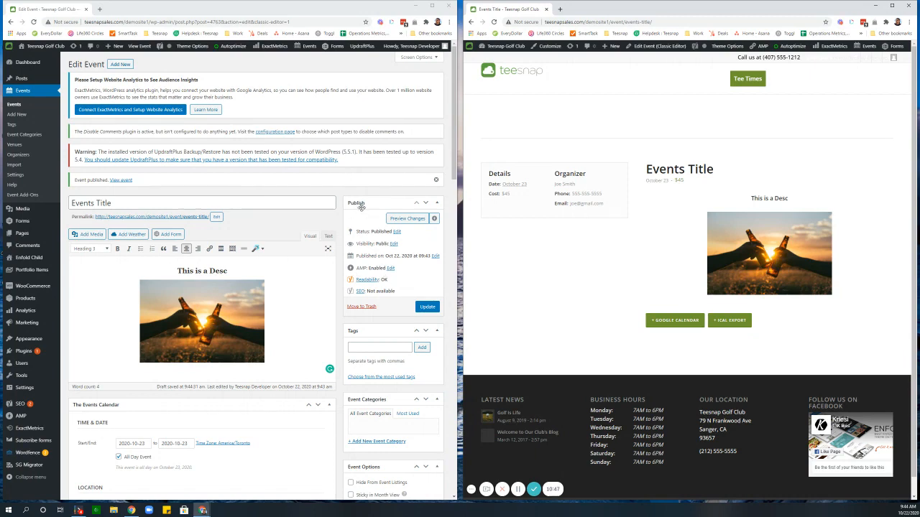
click(397, 232)
click(388, 242)
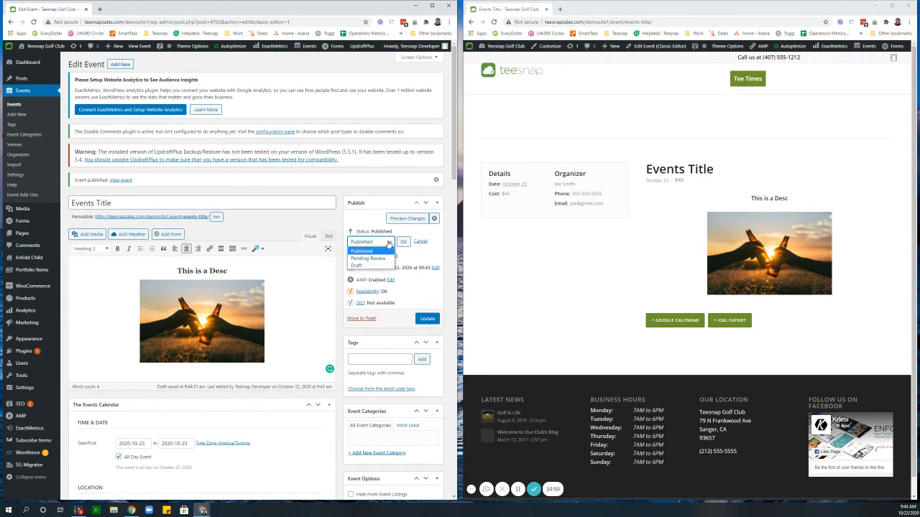
click(363, 266)
click(403, 243)
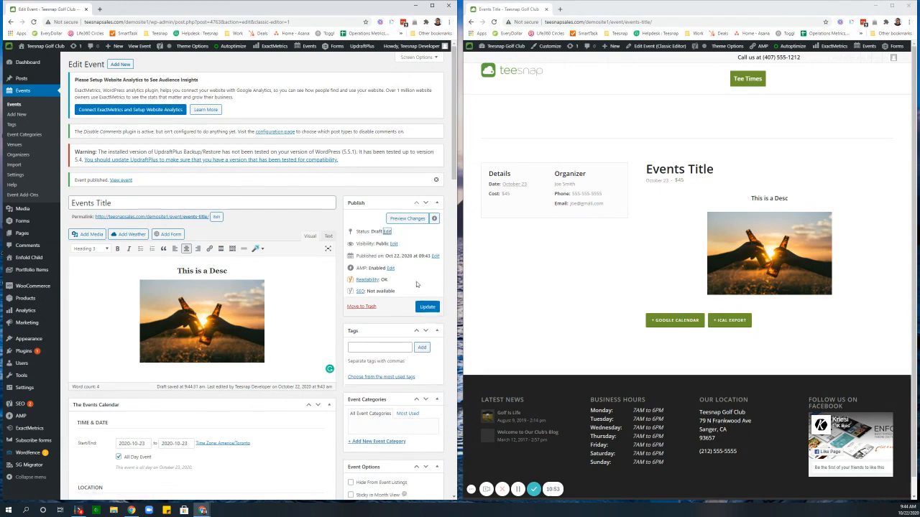
click(426, 307)
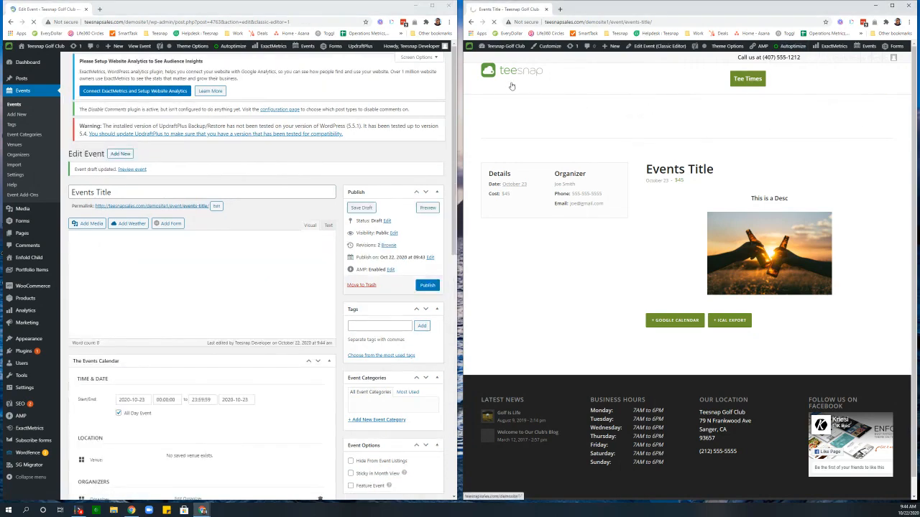
Step: Go back to the public Club Calendar and check in month view whether the drafted event is still listed
click(513, 73)
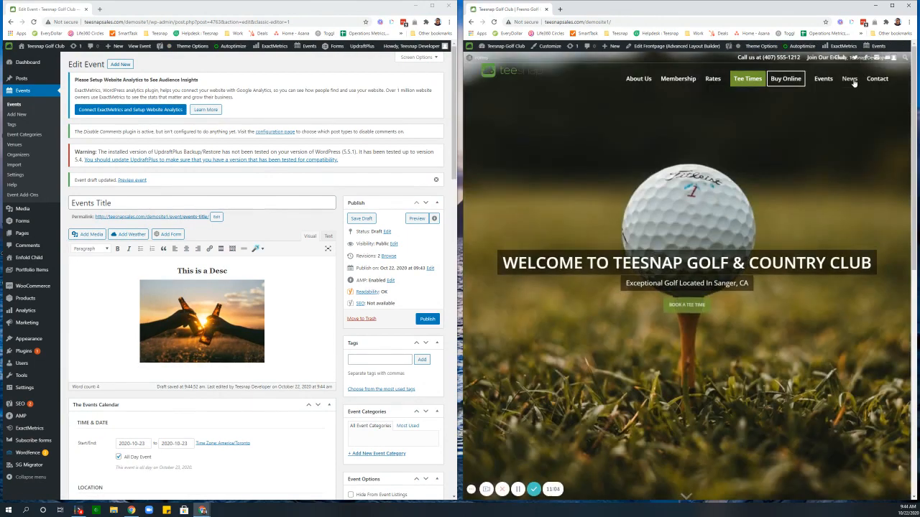
mouse_move(825, 82)
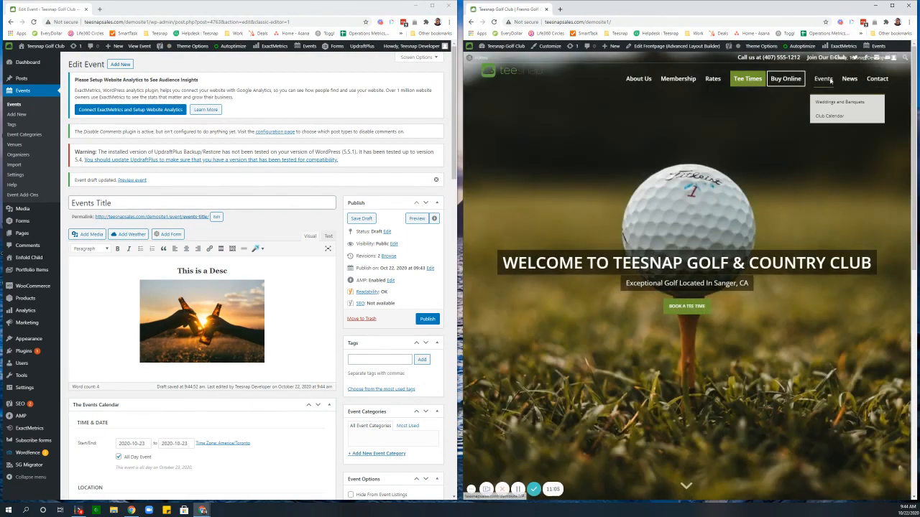
click(828, 118)
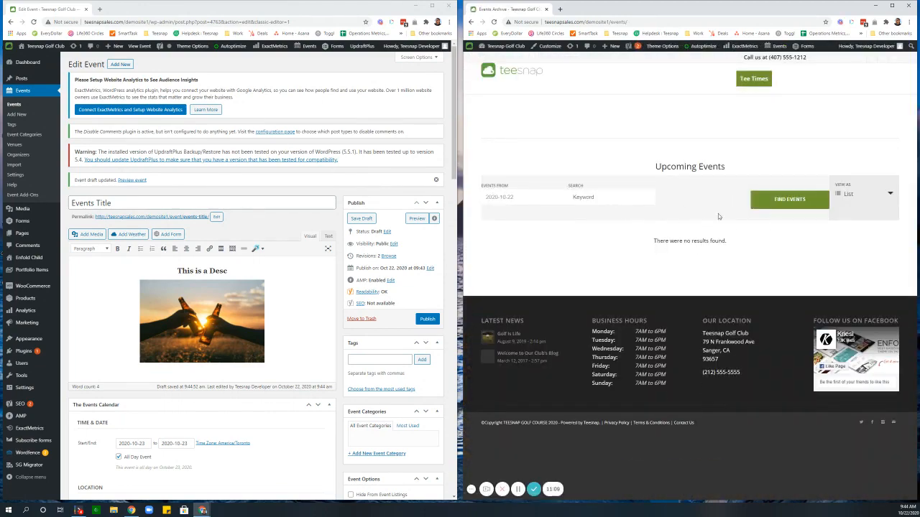
click(855, 201)
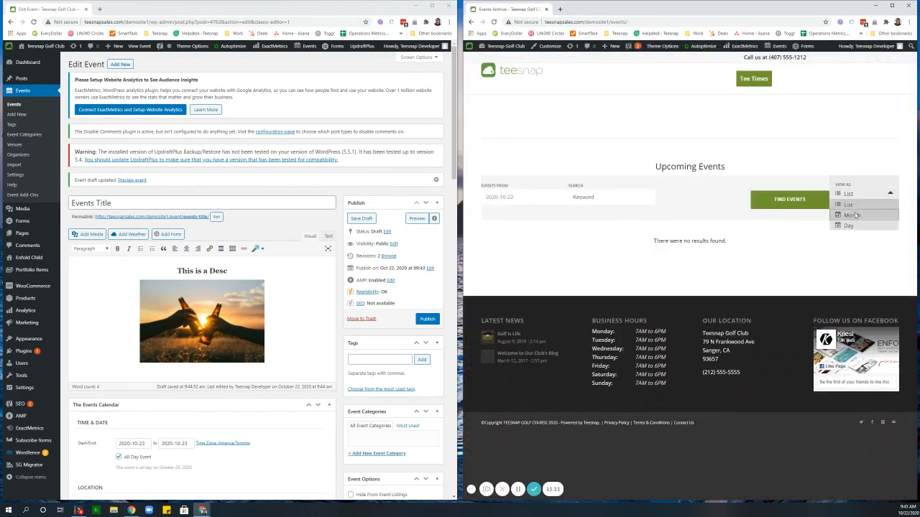
click(845, 215)
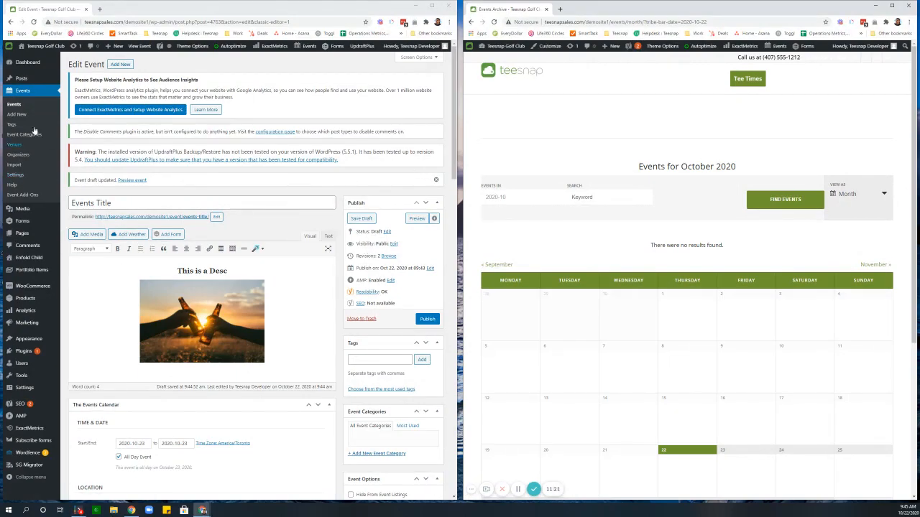
Step: Trash the October 22 "Event Title" draft in the dashboard's event list and permanently delete it from the trash
click(31, 64)
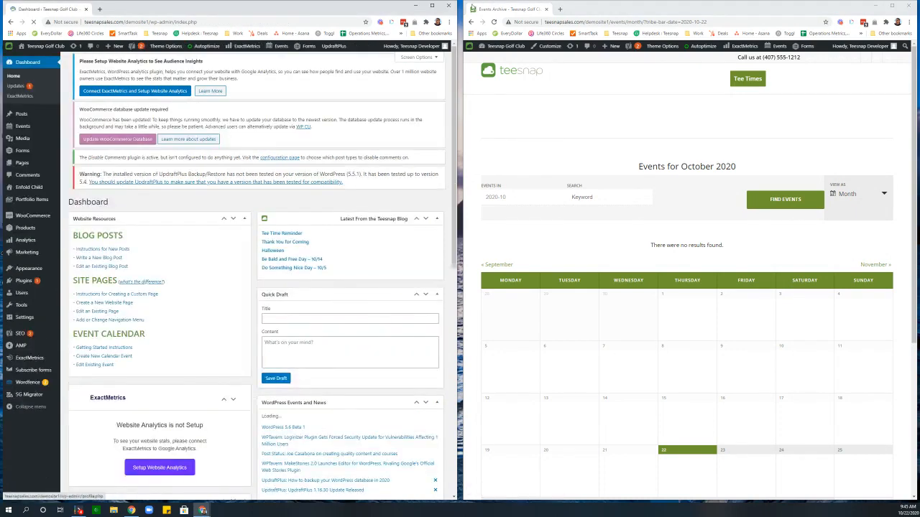
click(431, 5)
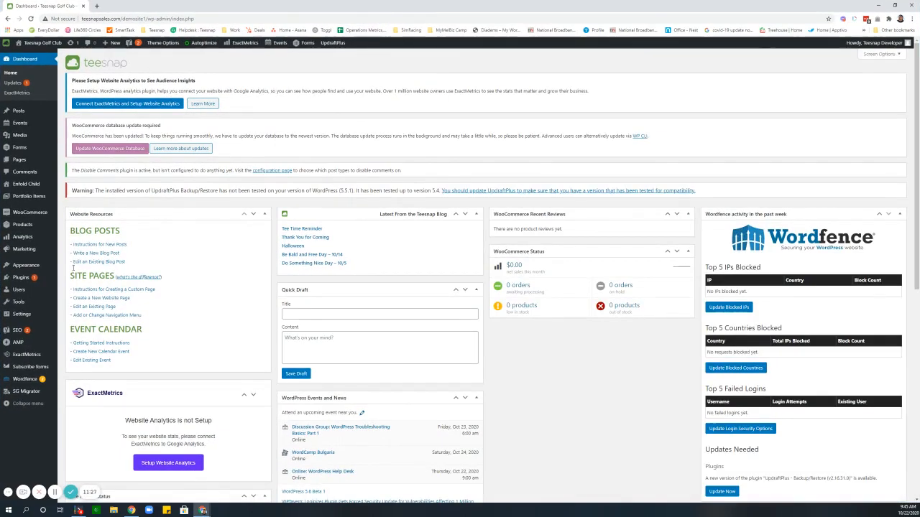
mouse_move(21, 141)
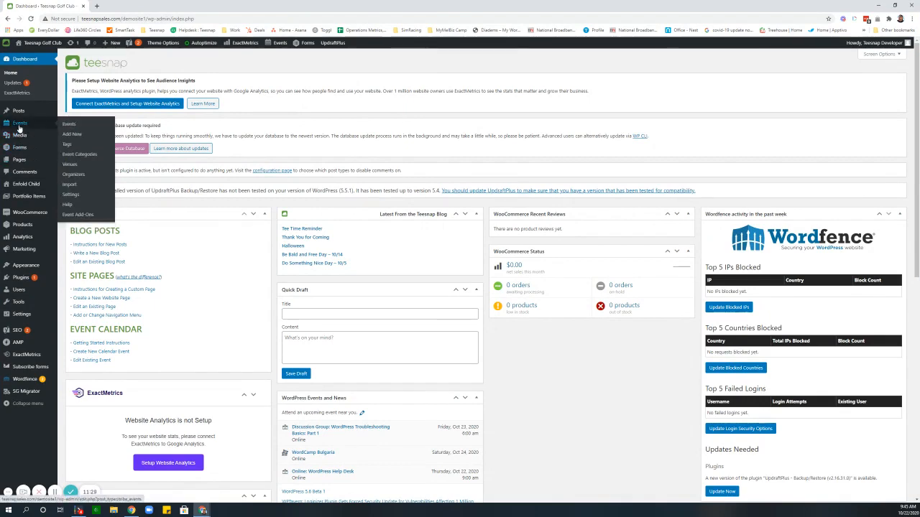
click(19, 125)
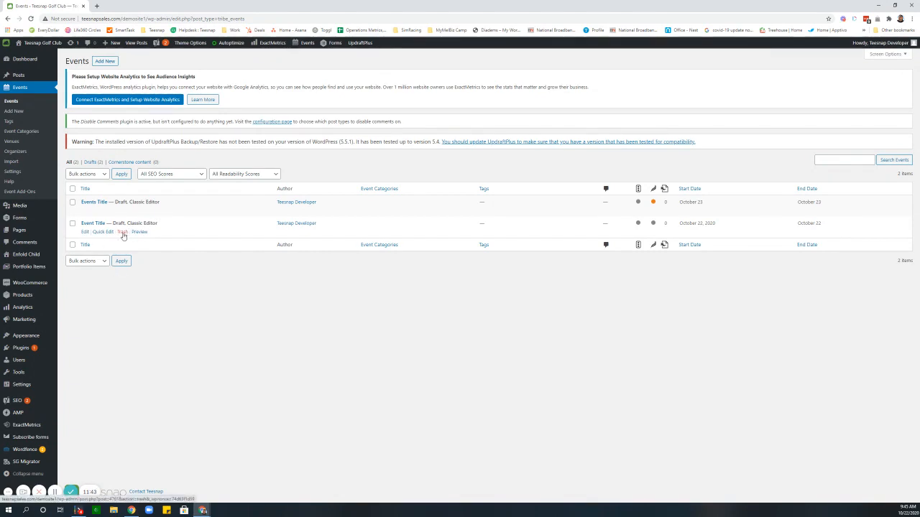
click(123, 233)
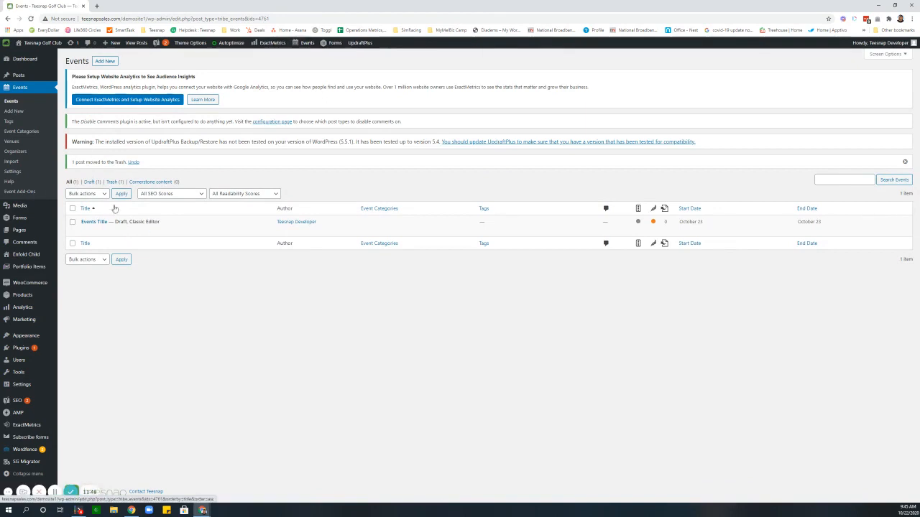
click(114, 182)
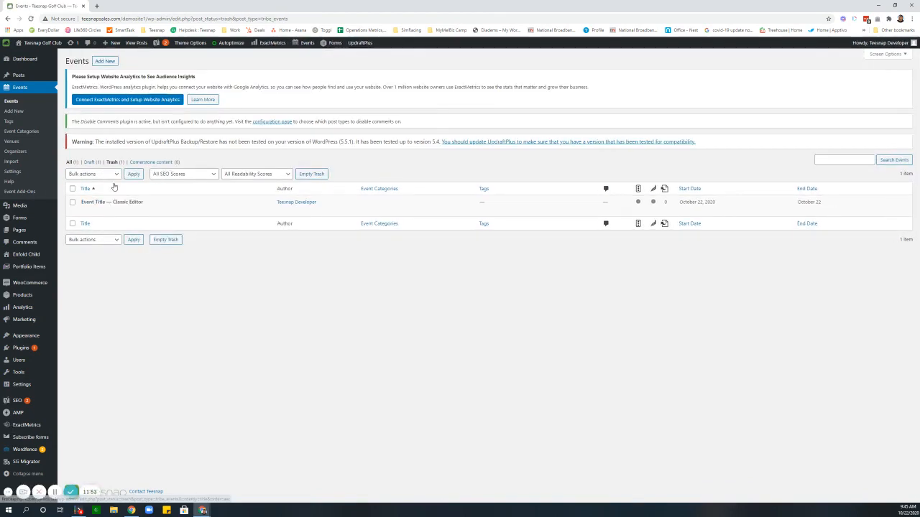
click(117, 212)
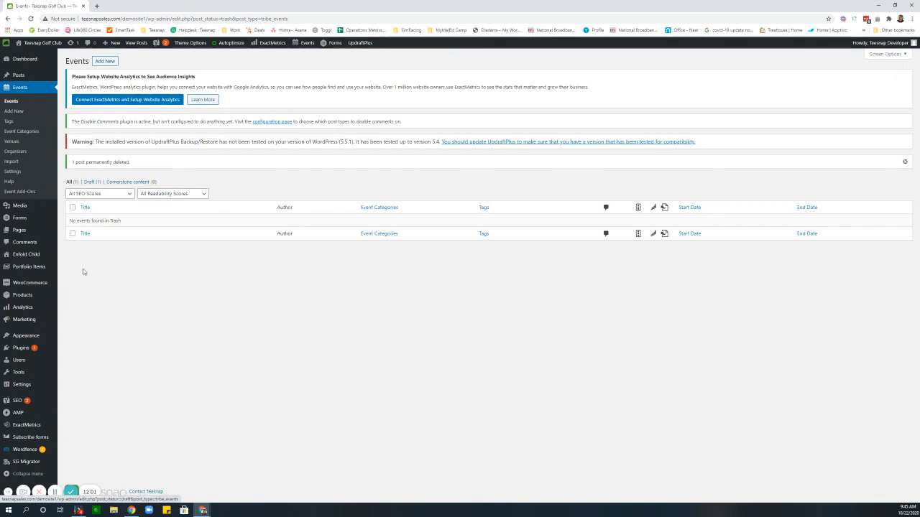
Step: List only the draft events and open "Events Title" for editing
click(96, 182)
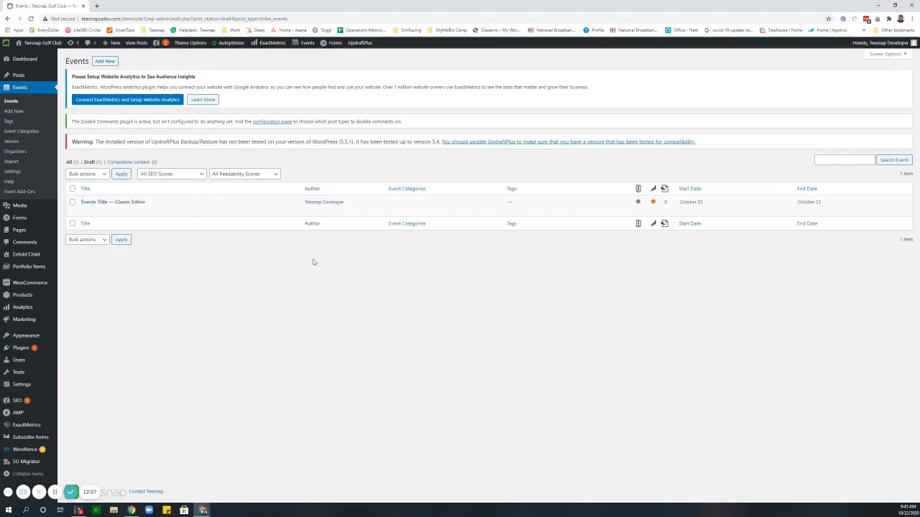
mouse_move(302, 207)
click(92, 203)
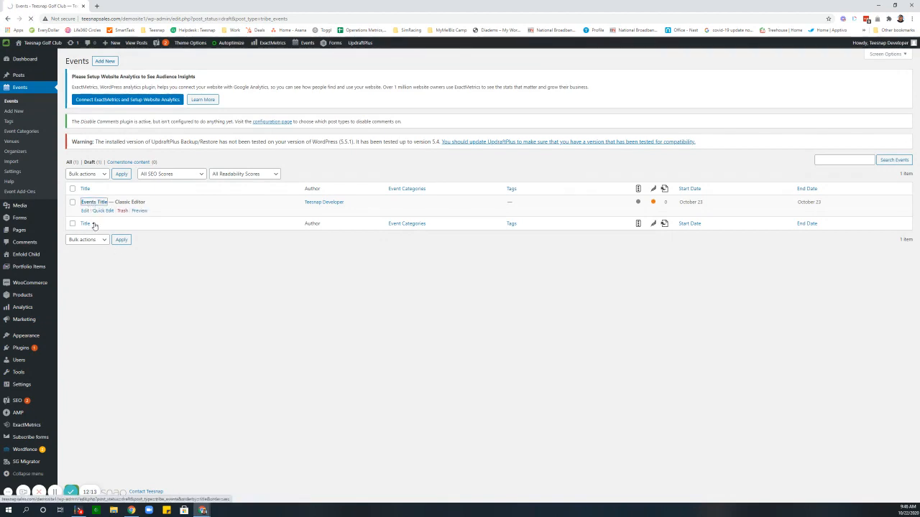